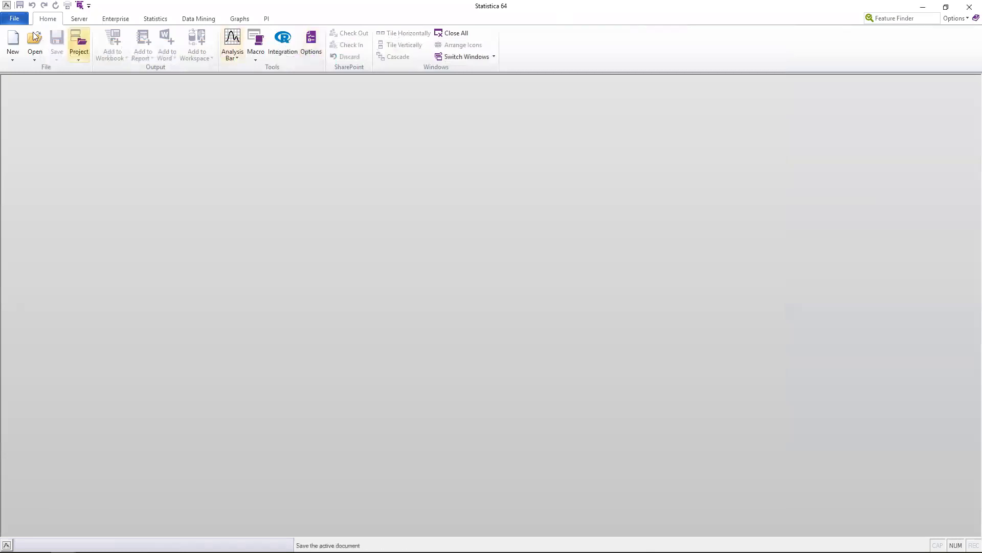
Create a blank workspace using Churn Data from the Churn-Model Building repository folder as its source
click(14, 19)
click(18, 143)
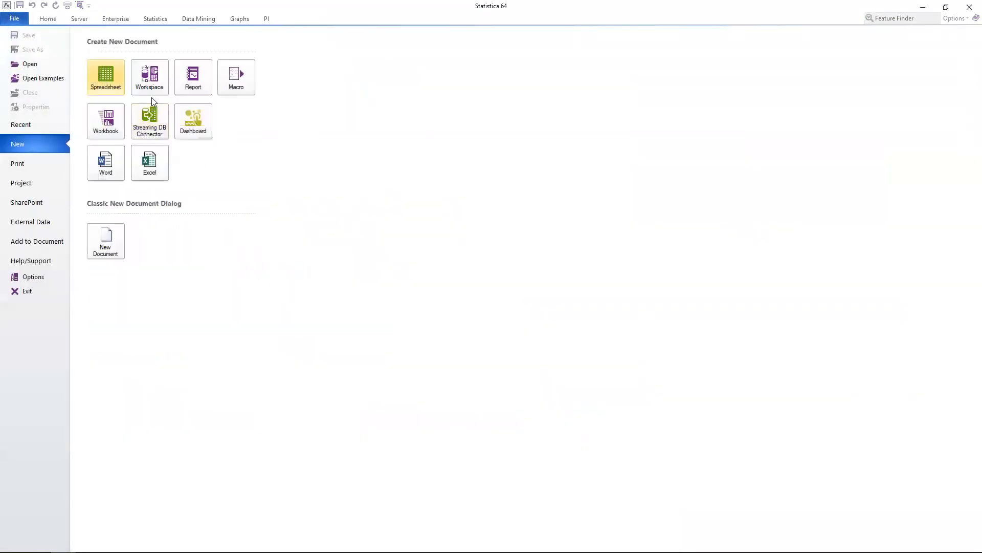
click(149, 85)
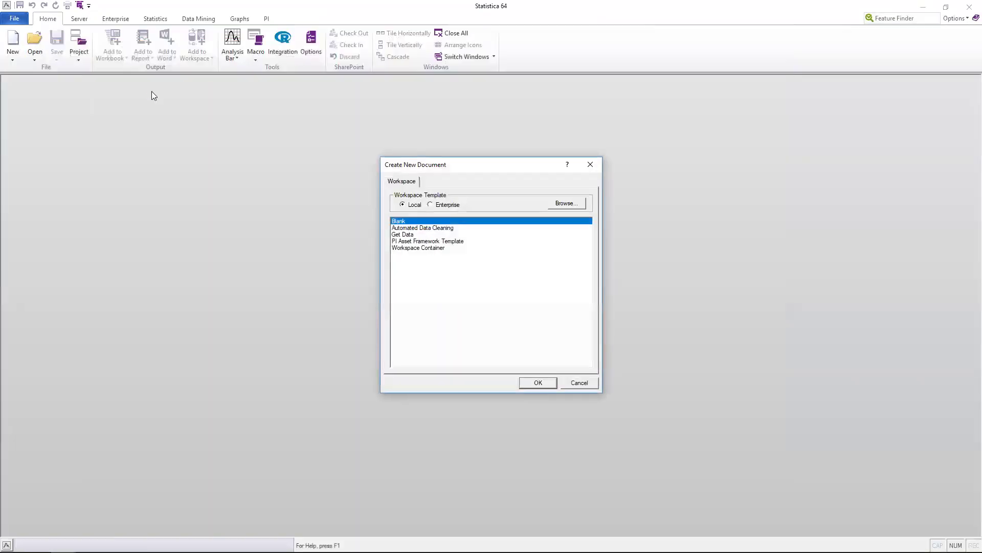
click(538, 384)
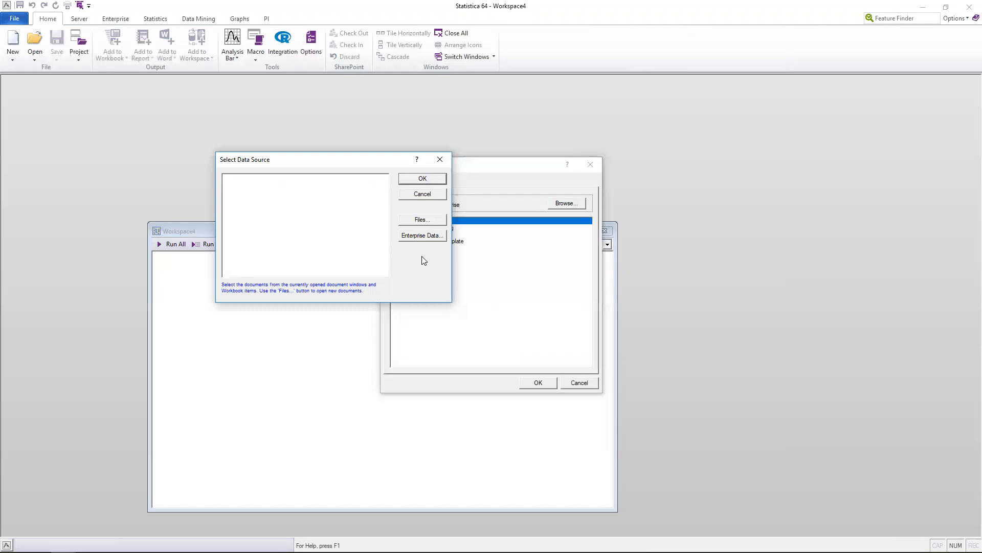
click(409, 237)
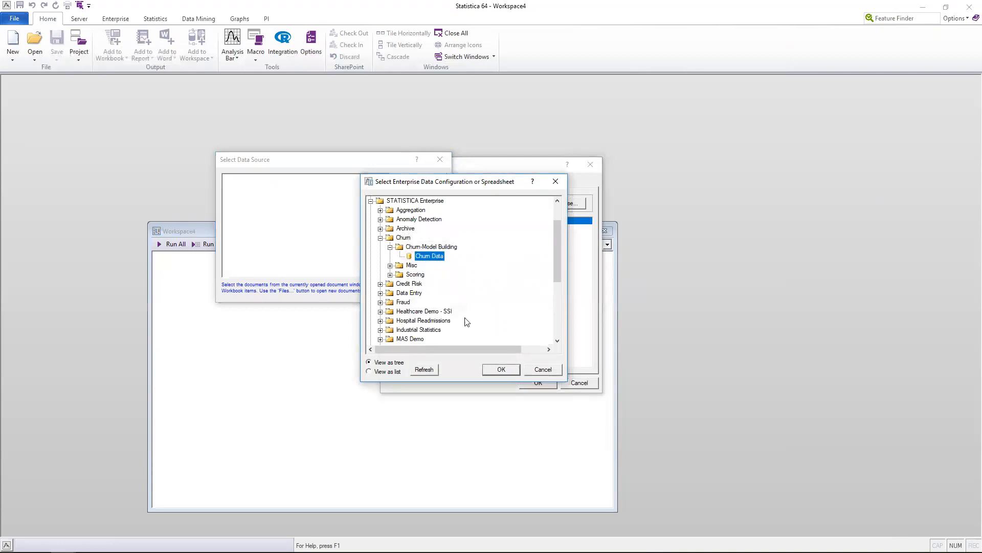
click(500, 371)
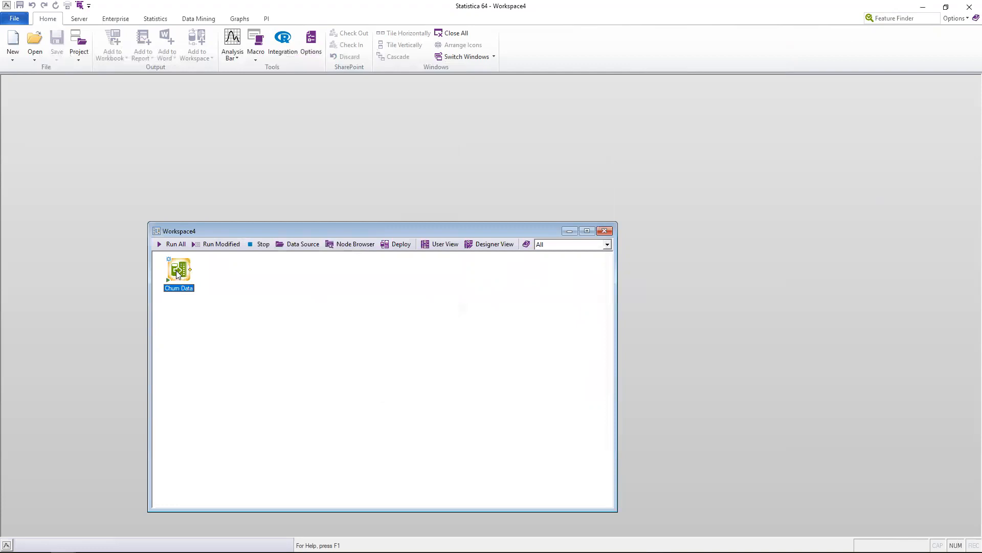
drag(176, 270, 194, 305)
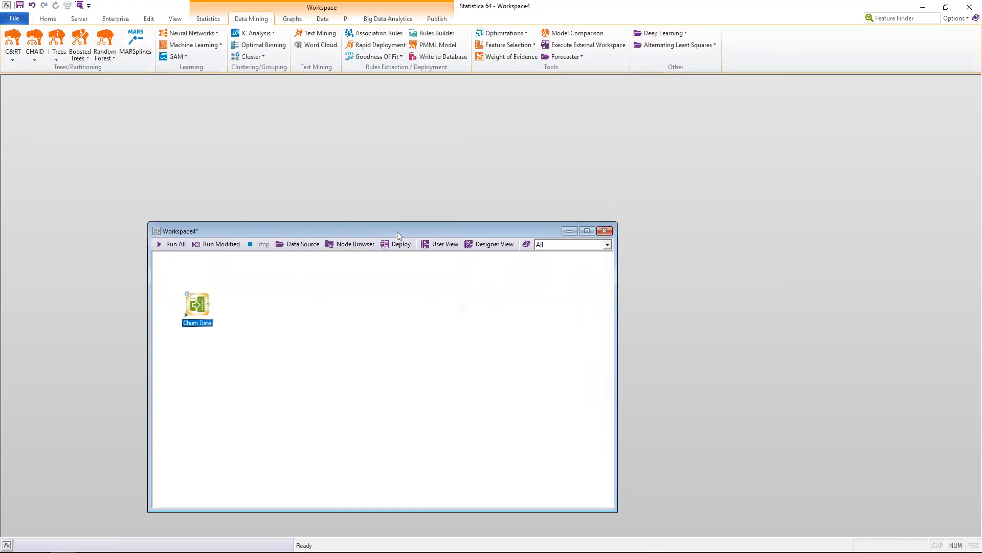
drag(397, 231, 410, 160)
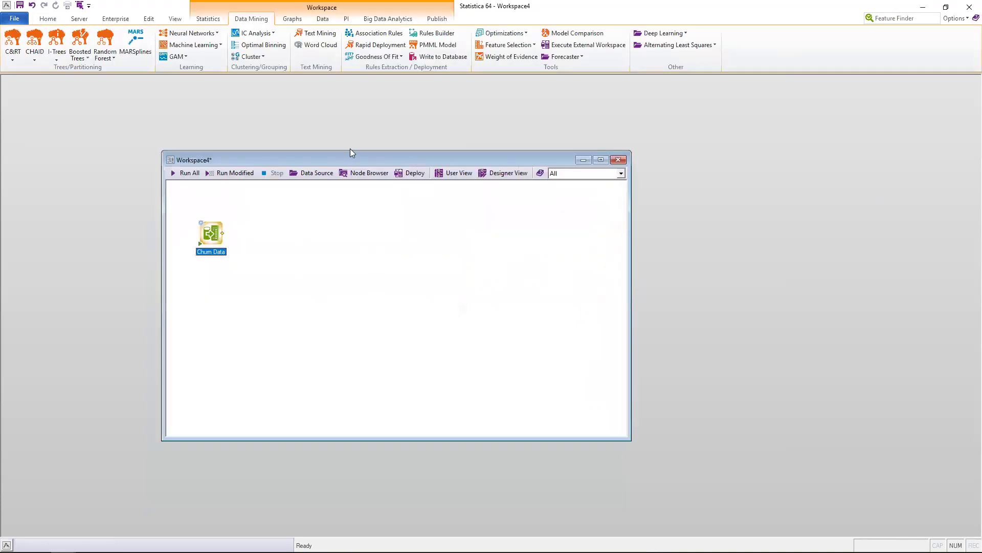
click(323, 18)
click(478, 47)
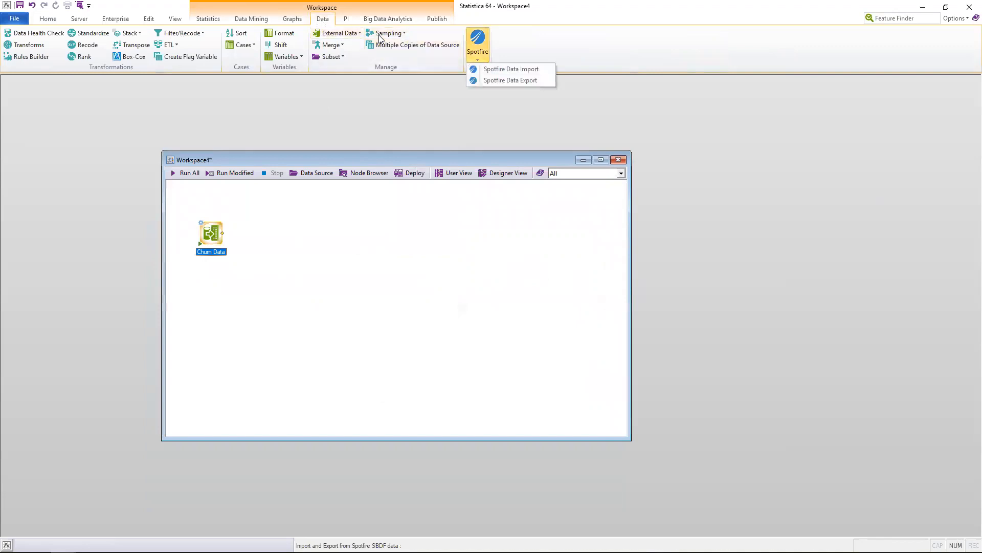
click(510, 70)
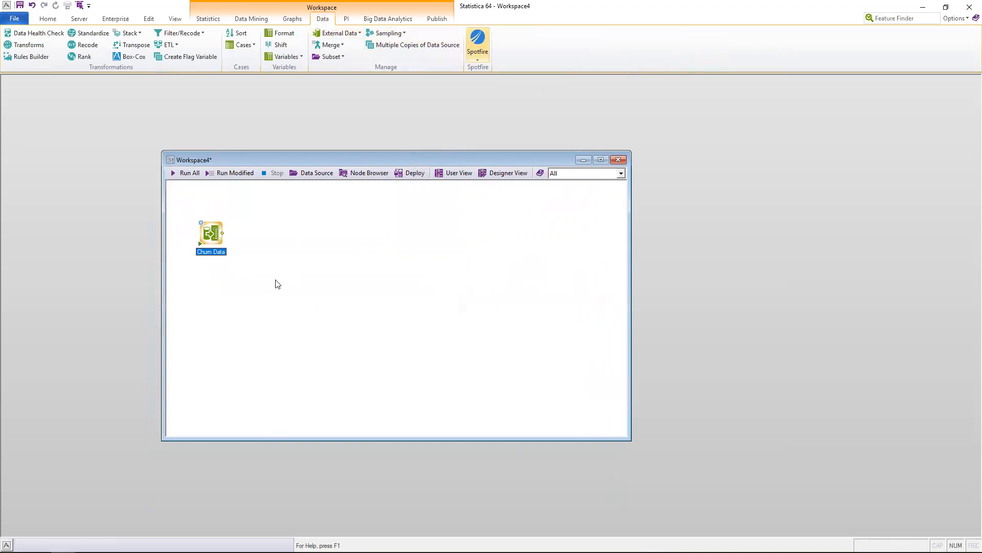
drag(273, 247, 233, 338)
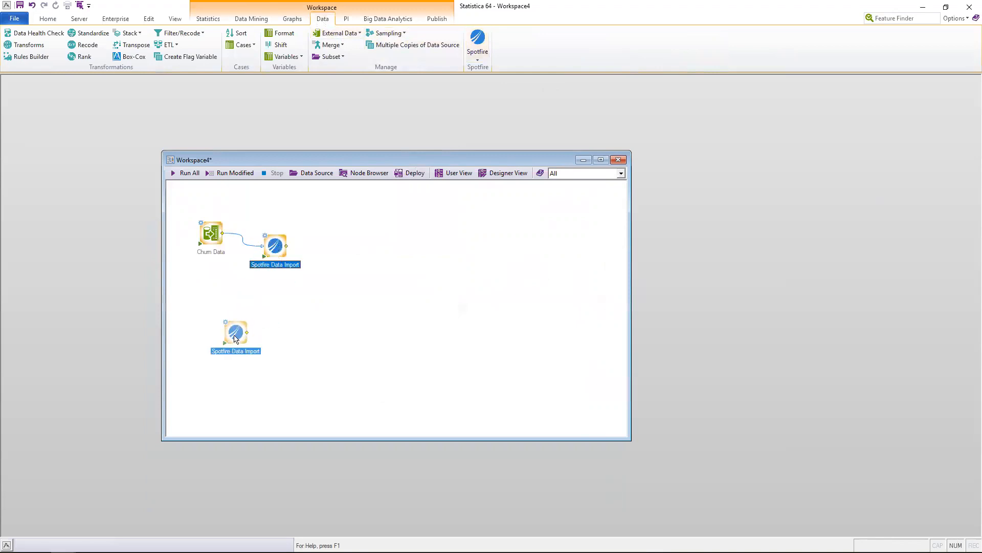
key(Delete)
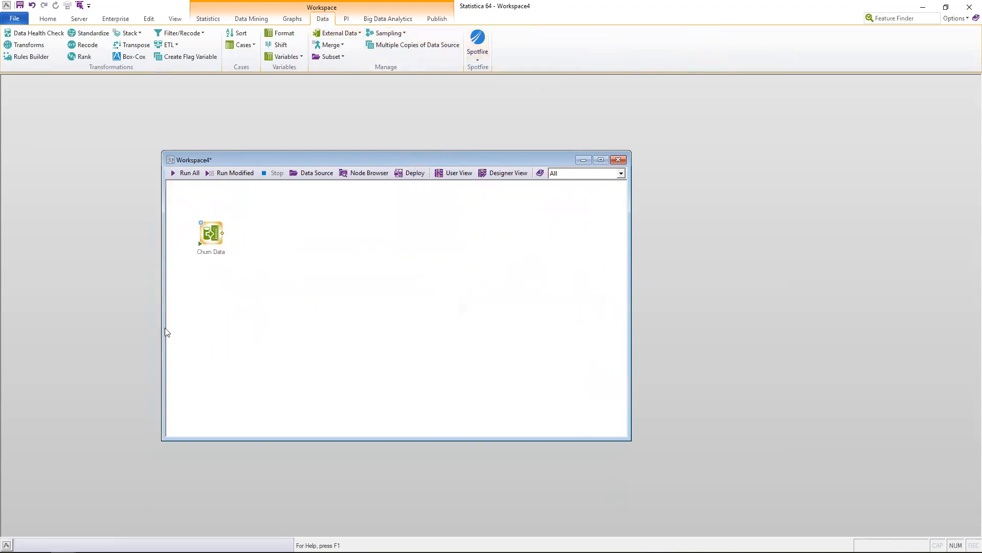
click(199, 252)
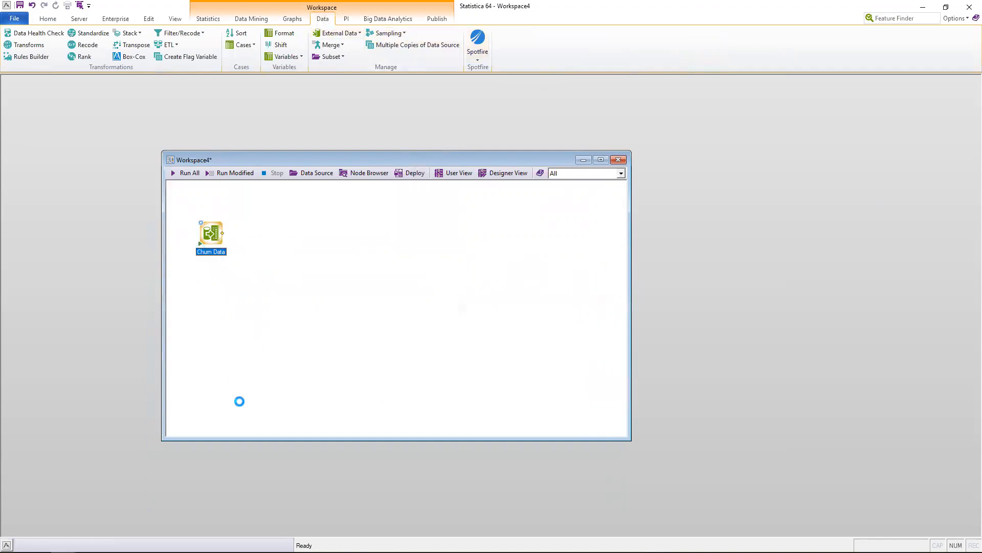
double_click(221, 247)
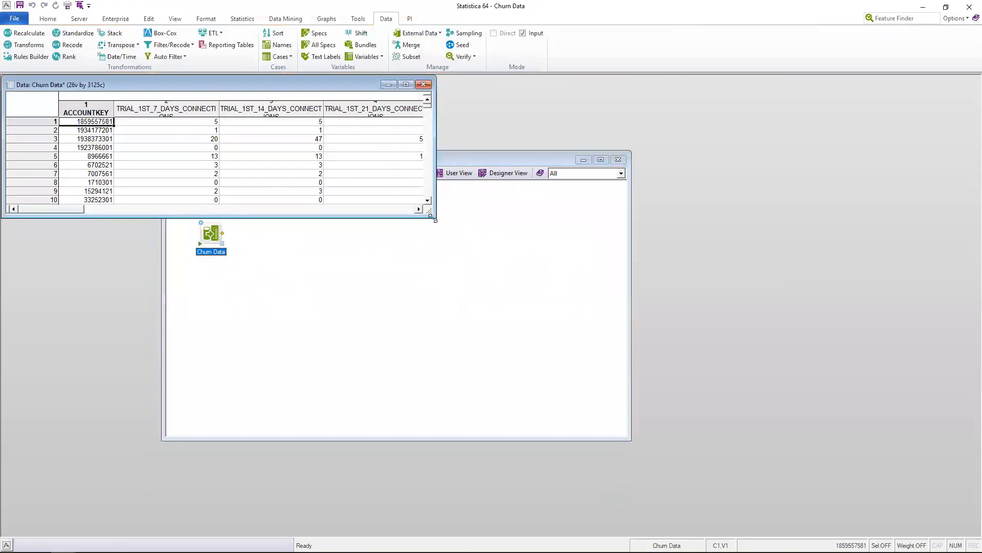
drag(433, 217, 759, 295)
click(86, 111)
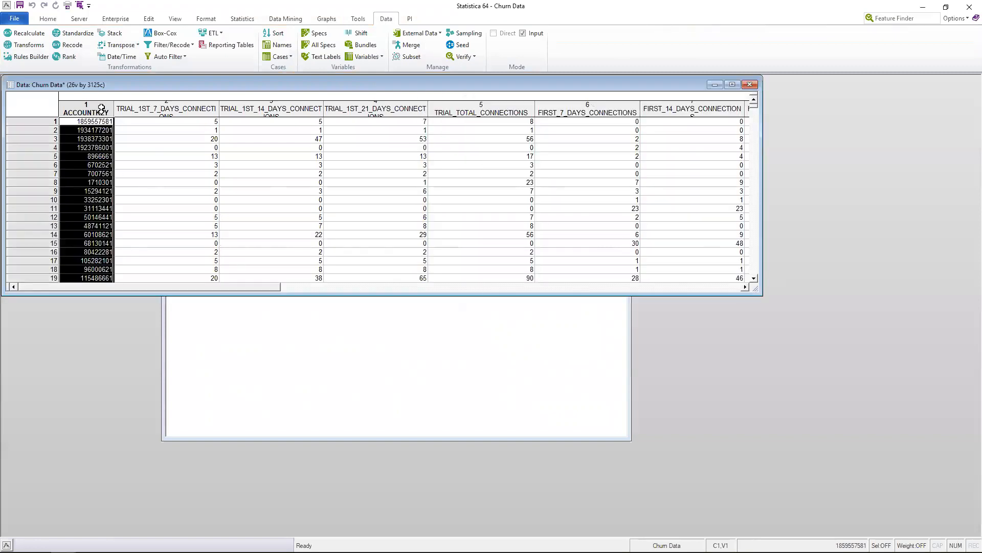
click(166, 110)
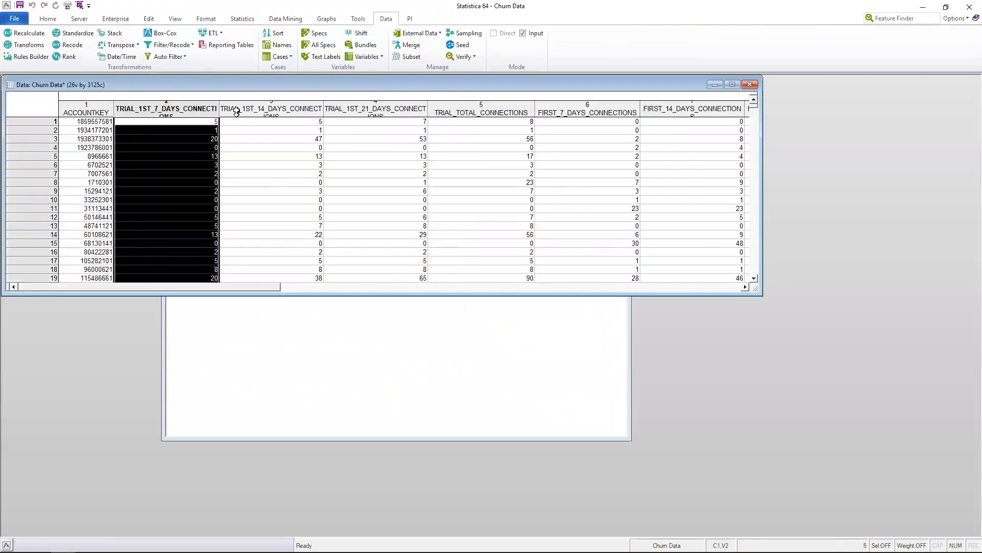
click(271, 110)
click(376, 110)
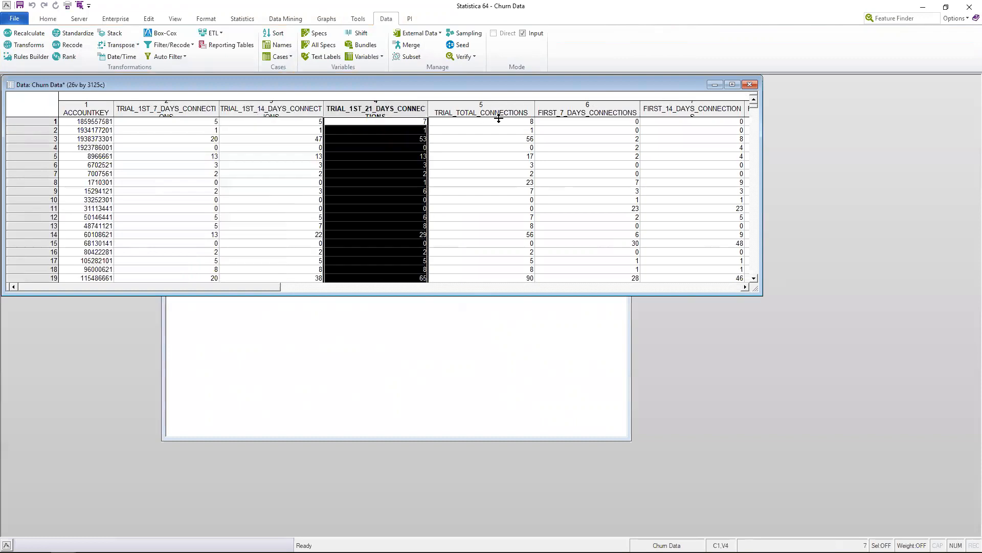
click(499, 112)
drag(266, 287, 538, 288)
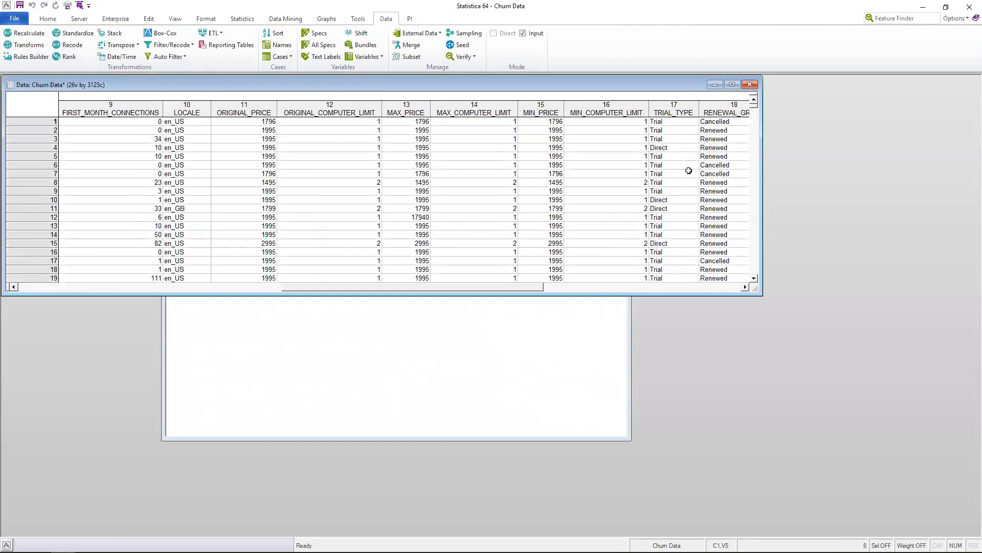
click(750, 85)
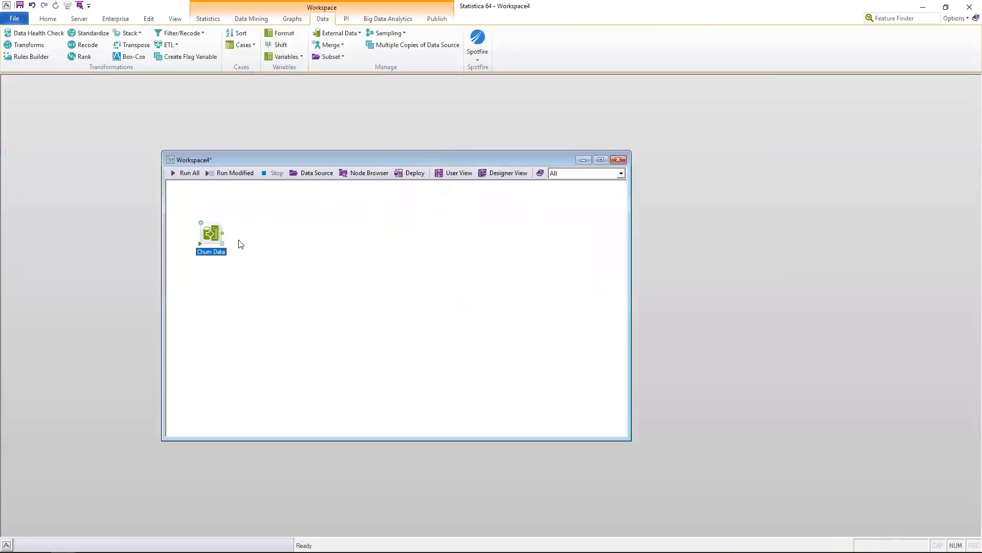
double_click(212, 237)
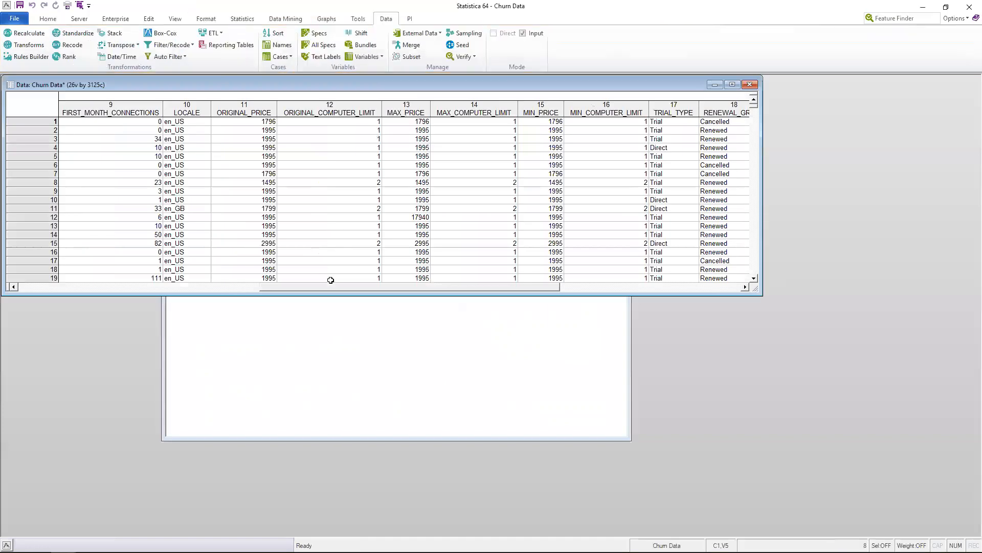
drag(358, 290, 384, 292)
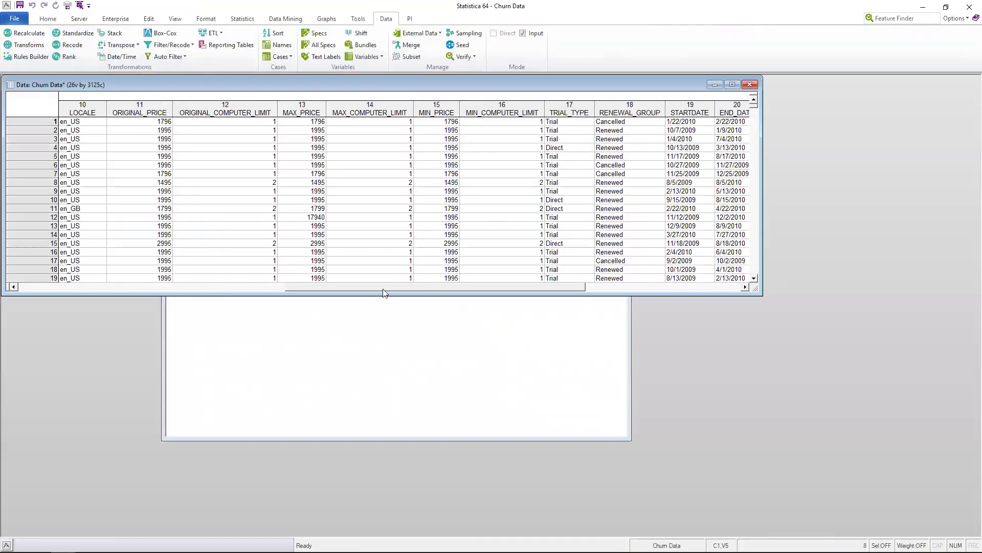
click(618, 107)
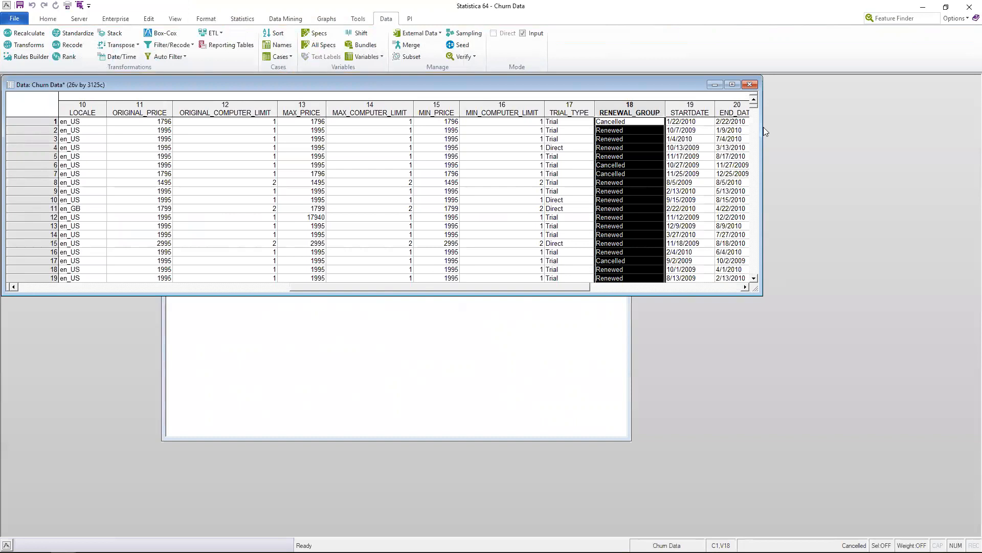
click(752, 85)
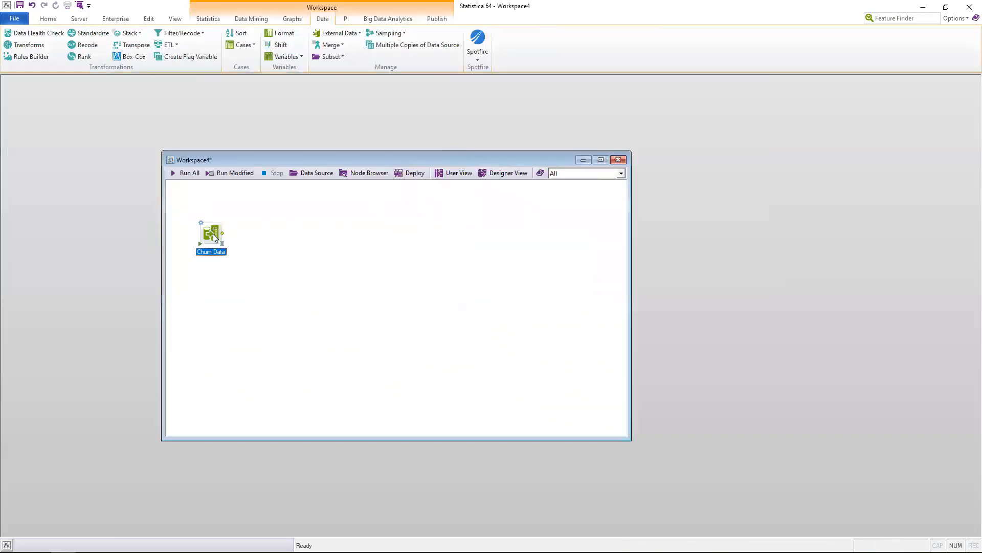
Add an Advanced Classification Trees (C&RT) node linked to Churn Data and bring up its settings
drag(215, 234, 214, 285)
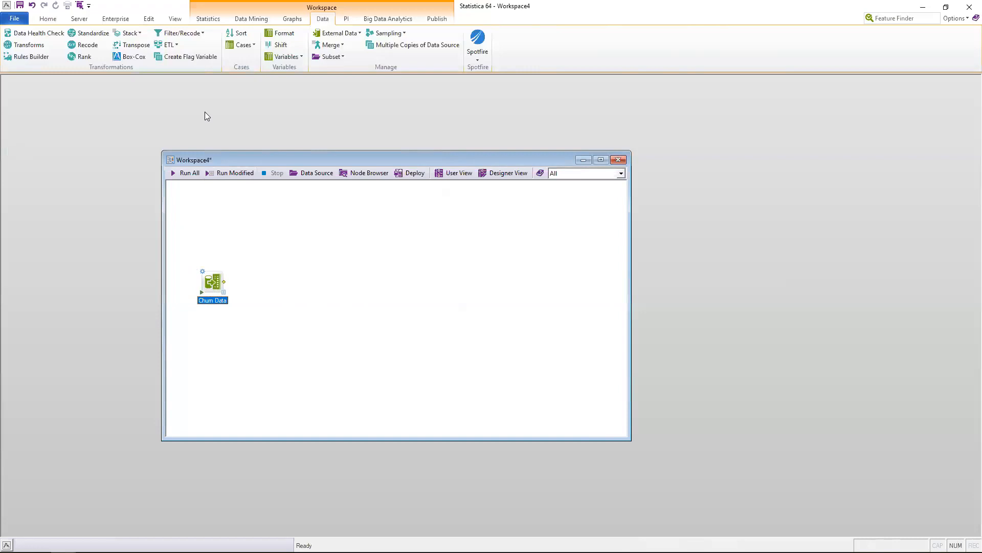
click(254, 19)
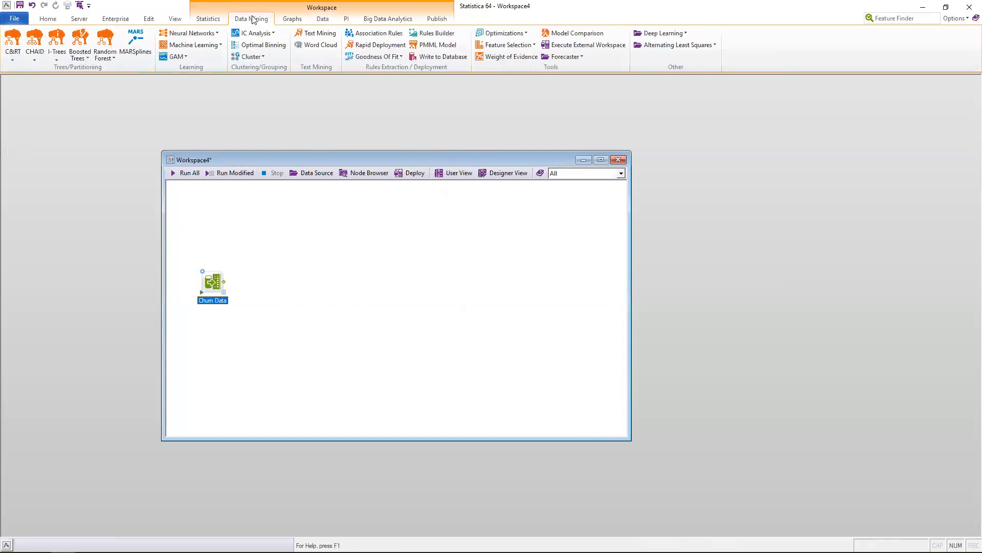
click(57, 46)
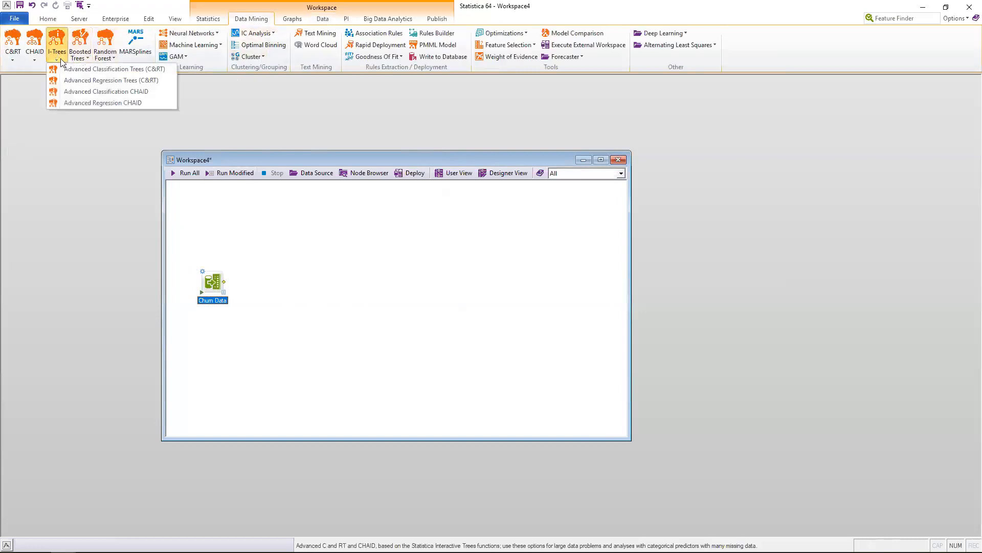
click(120, 72)
drag(280, 292, 289, 223)
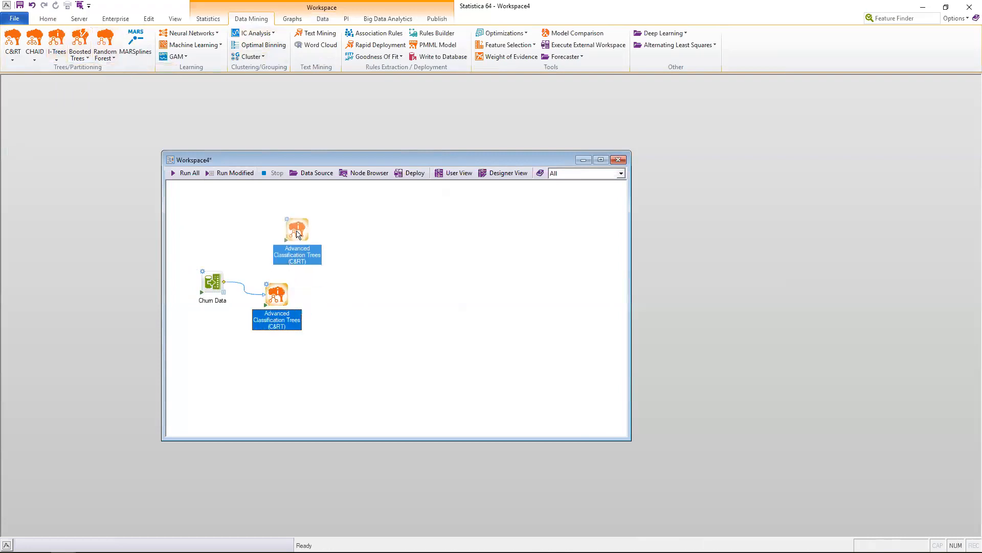
double_click(296, 227)
Select dependent variable 18 (RENEWAL_GROUP), categorical predictors 10-17 and continuous predictors 2-9
click(463, 220)
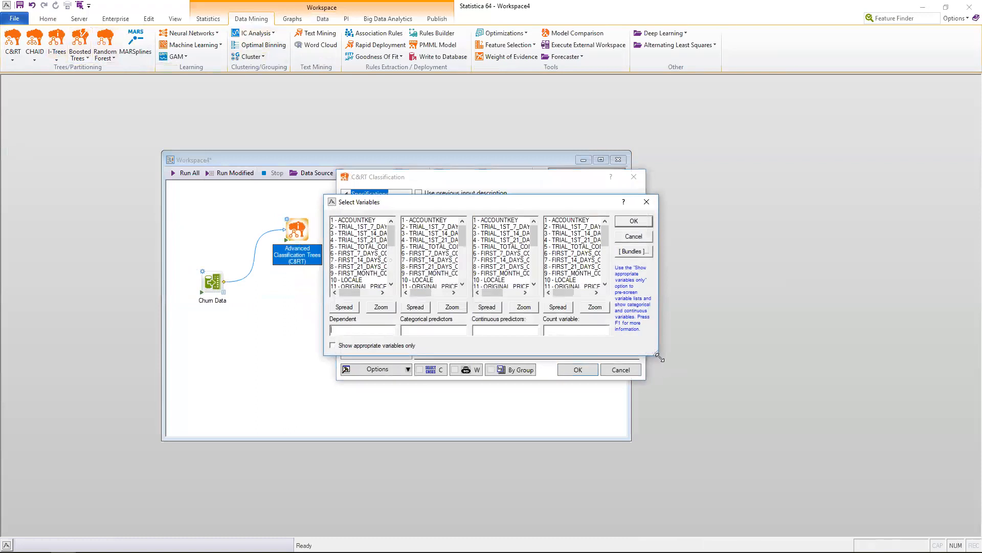
drag(660, 357, 880, 498)
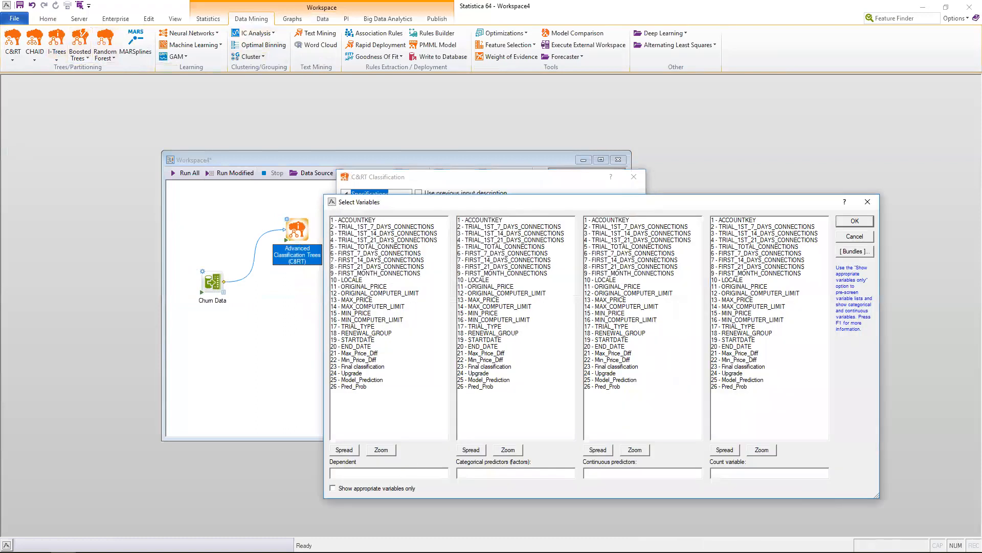
click(401, 472)
text(18)
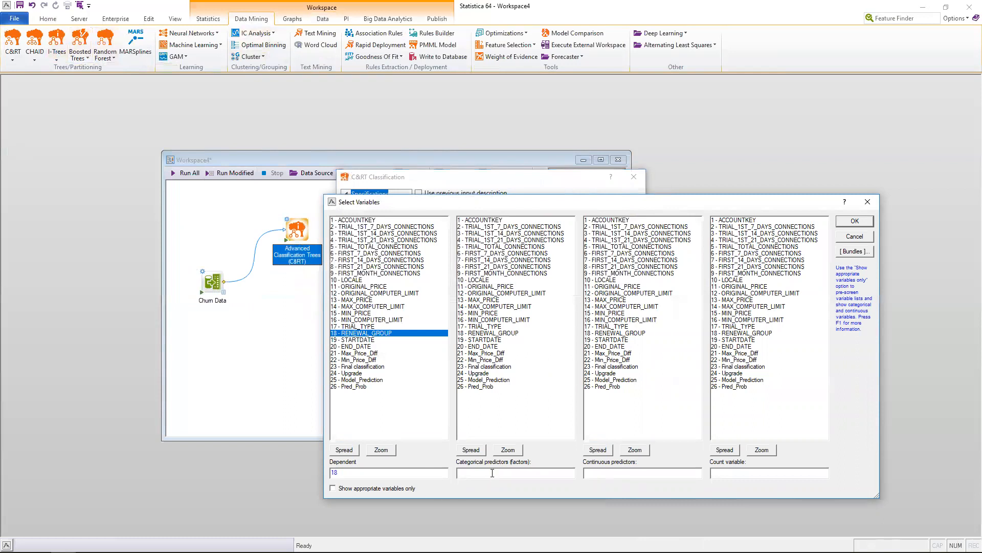
text(-17)
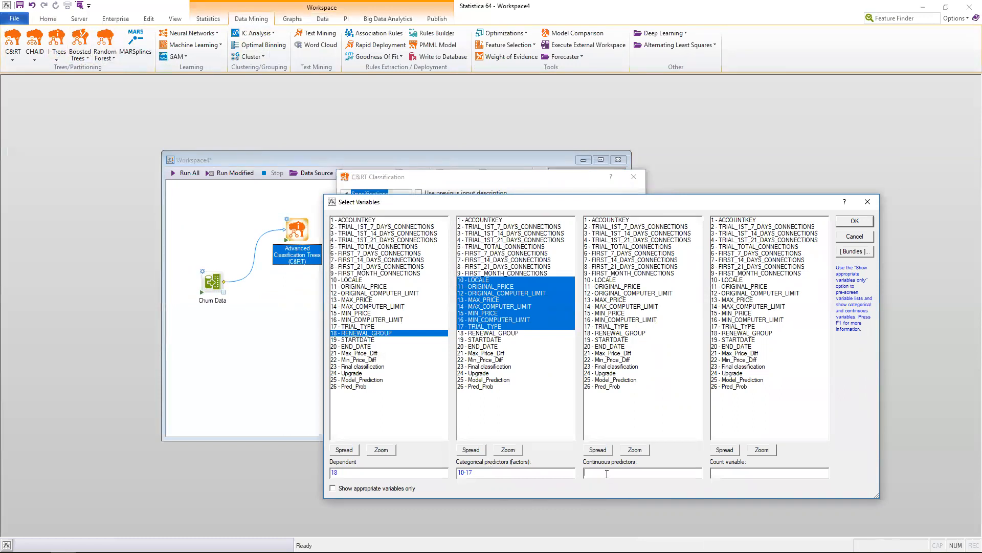
text(2-9)
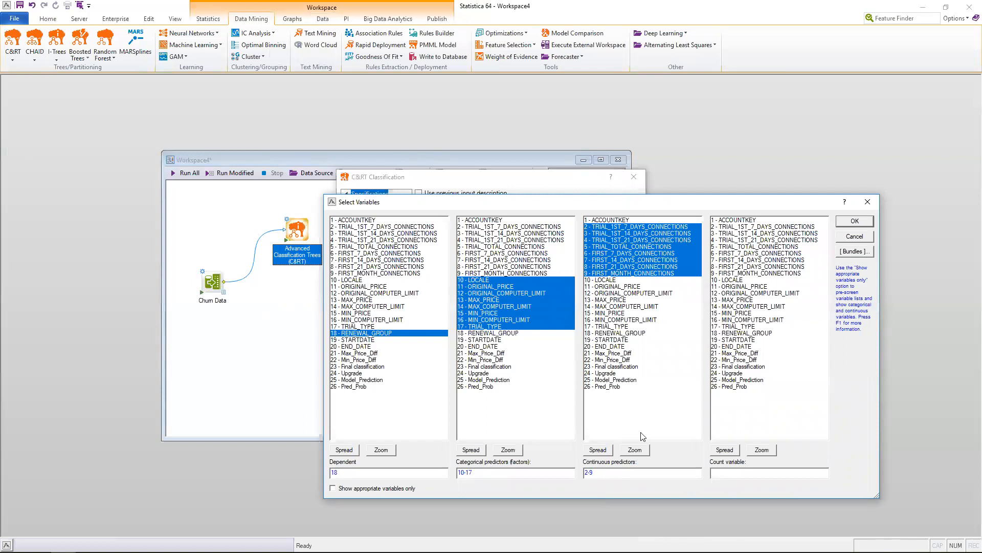
click(854, 222)
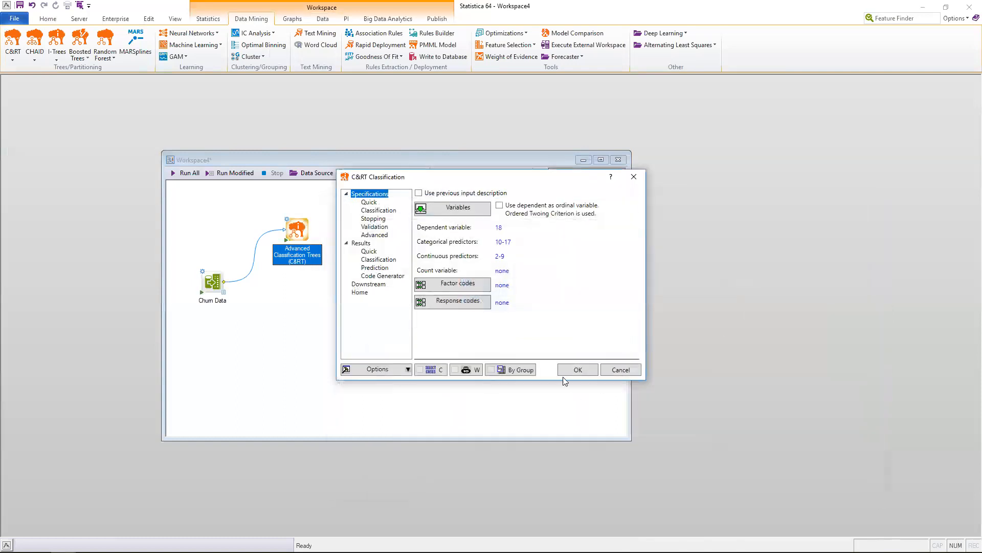
click(579, 370)
Run the C&RT analysis and display the RENEWAL_GROUP tree graph in an enlarged Reporting Documents window
double_click(288, 242)
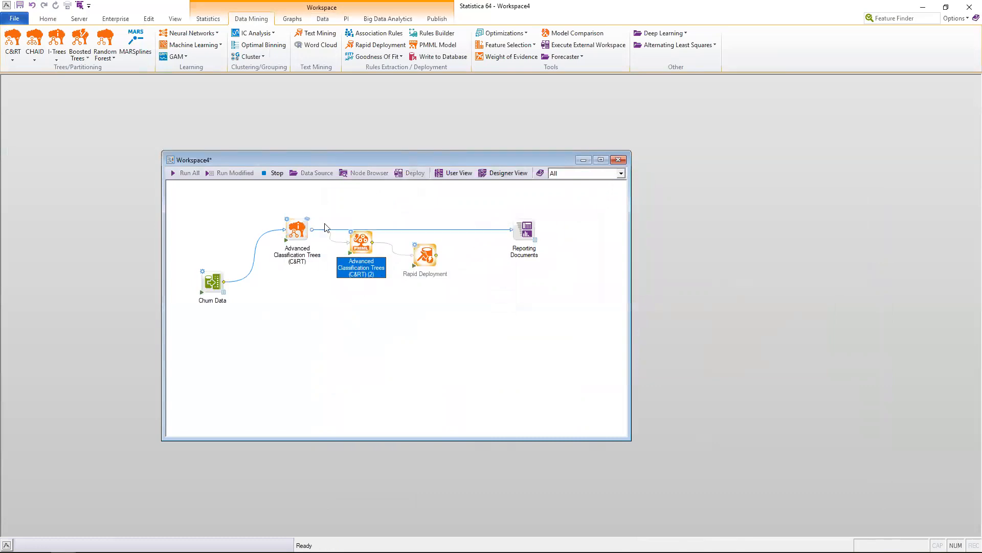
click(434, 205)
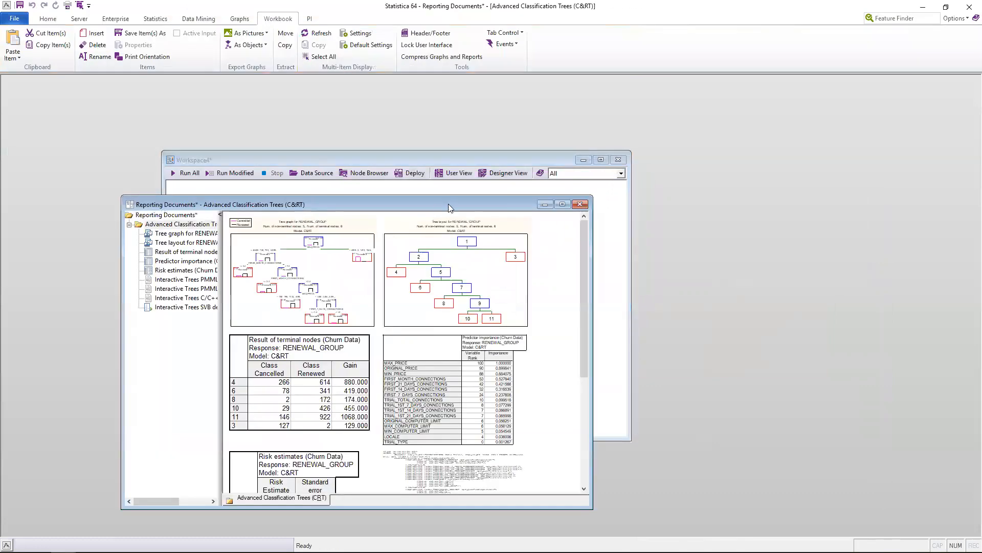
drag(459, 197, 552, 117)
click(252, 157)
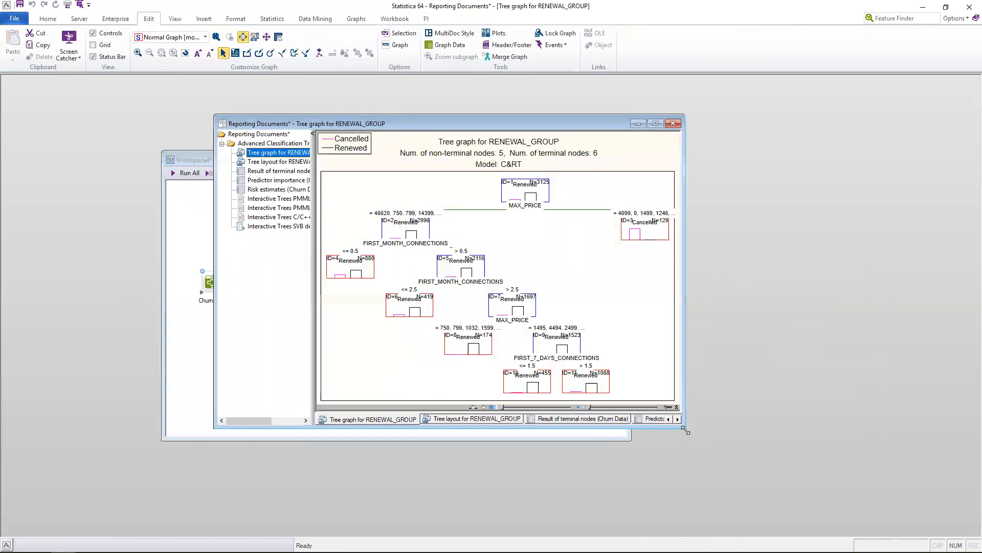
drag(686, 431, 854, 525)
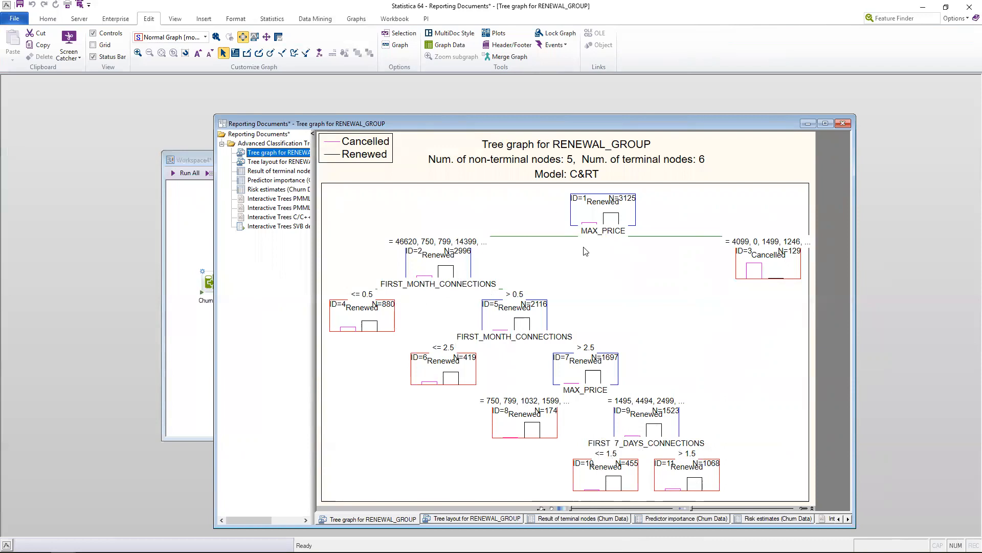
Show the C&RT predictor importance spreadsheet and highlight the top-ranked MAX_PRICE row
click(278, 179)
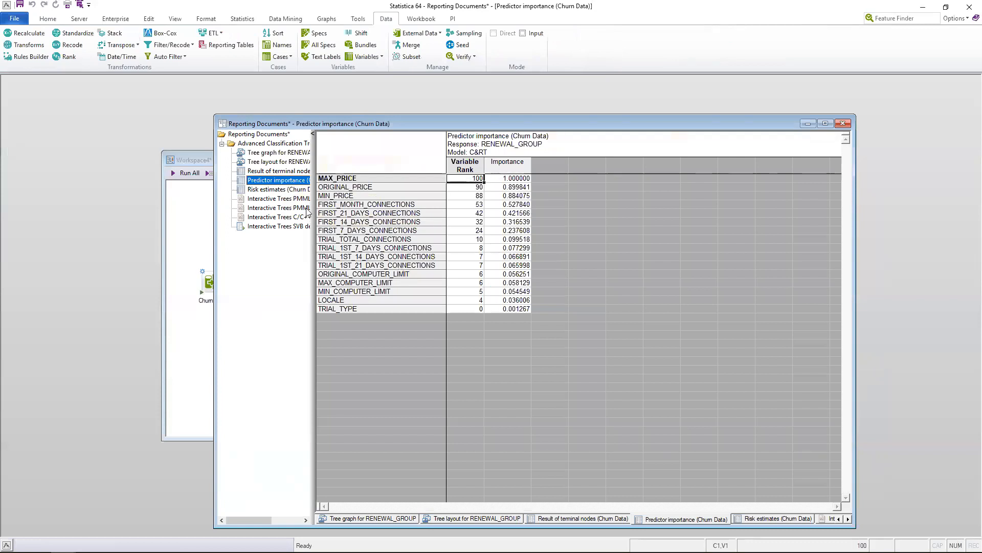
click(345, 177)
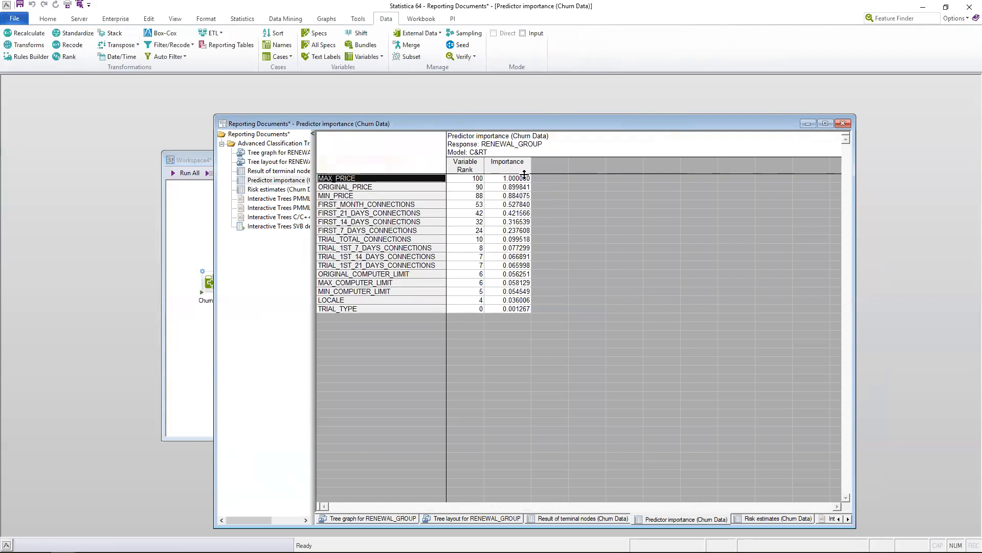
Close the reports and add a Boosted Classification Trees node off Churn Data, placed lower on the canvas
click(847, 125)
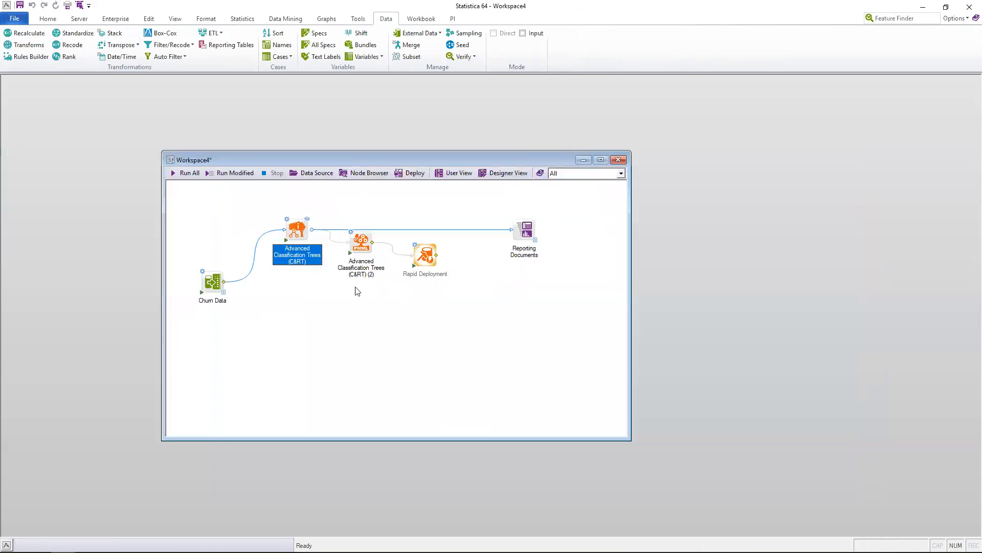
click(212, 291)
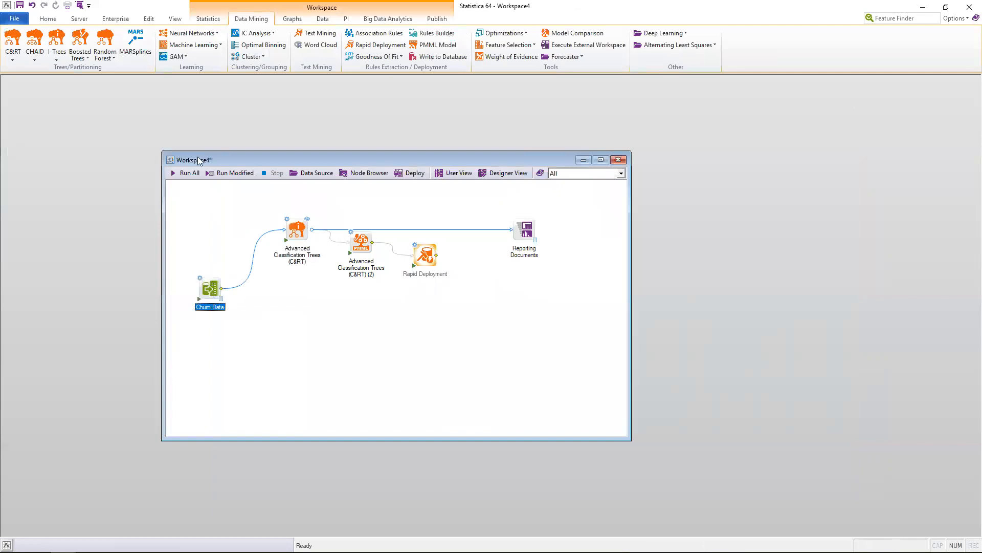
click(82, 60)
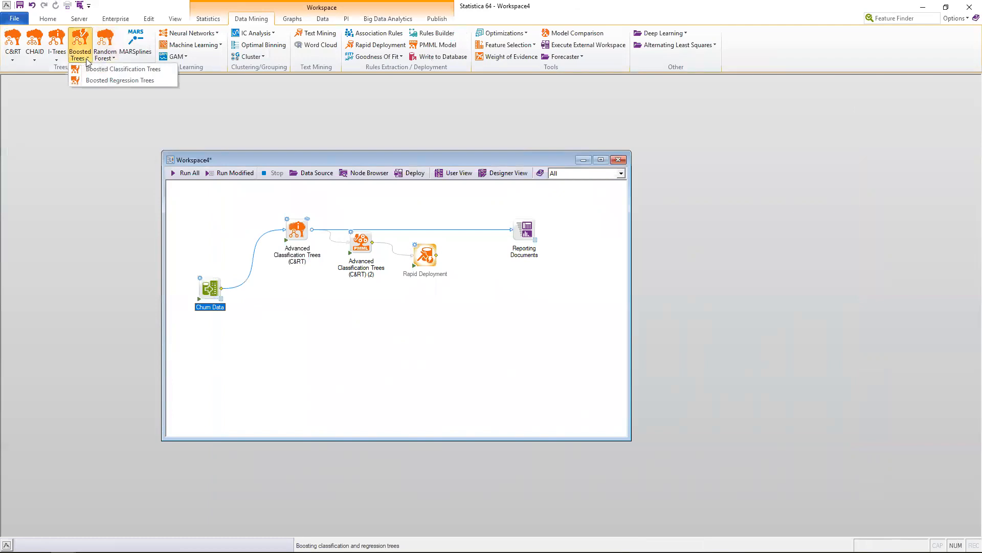
click(104, 71)
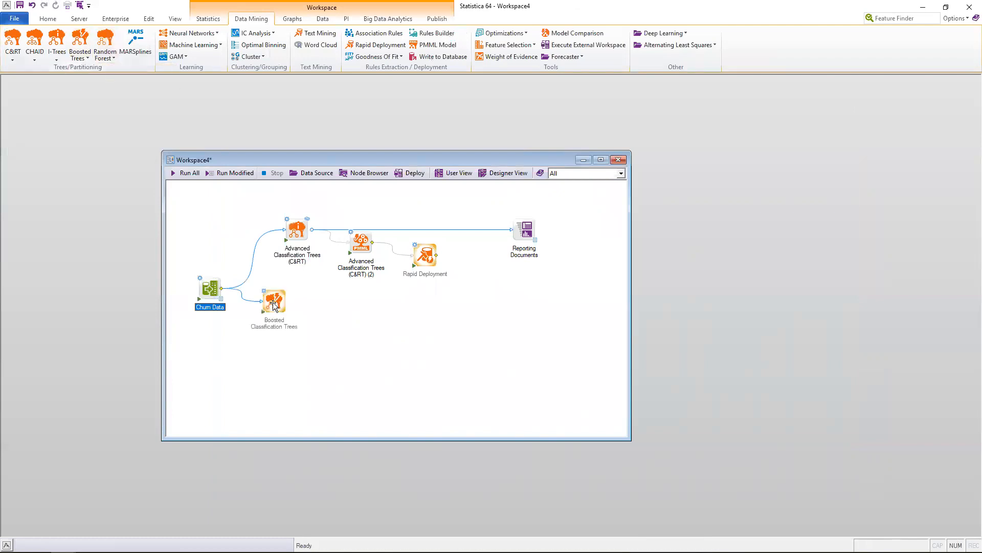
drag(278, 294, 285, 340)
Give boosted trees dependent 18, categorical 10-17, continuous 2-9, and run the node
double_click(286, 338)
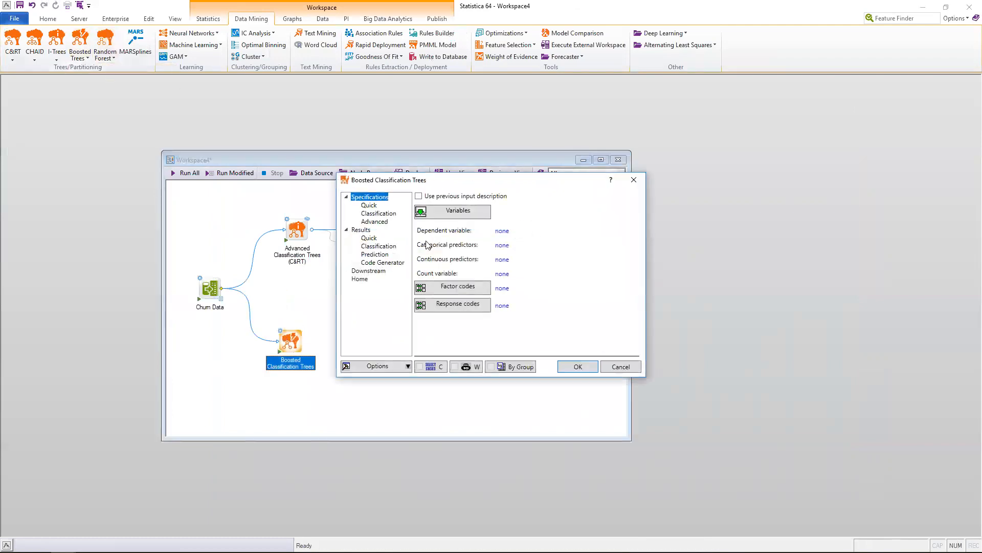
click(436, 209)
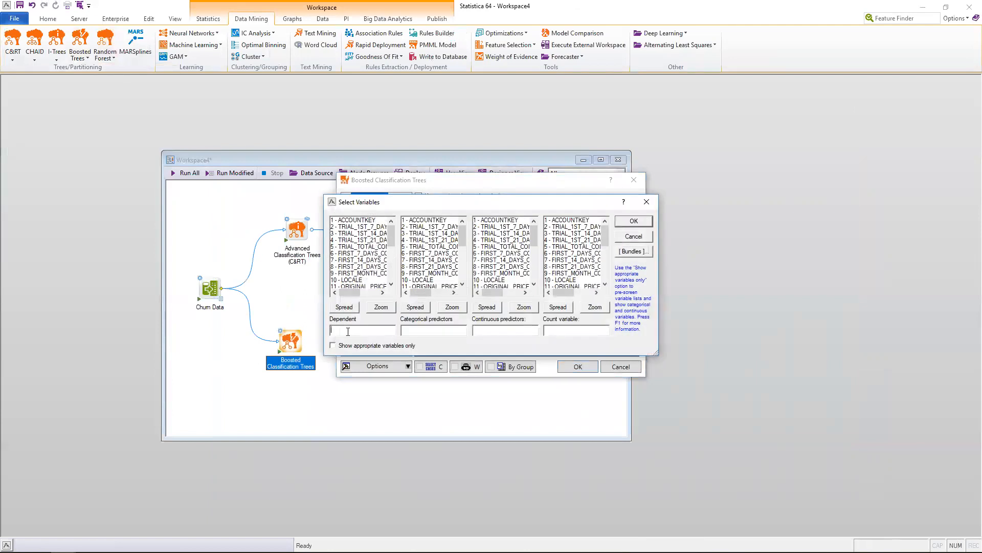
text(18)
click(473, 329)
text(2)
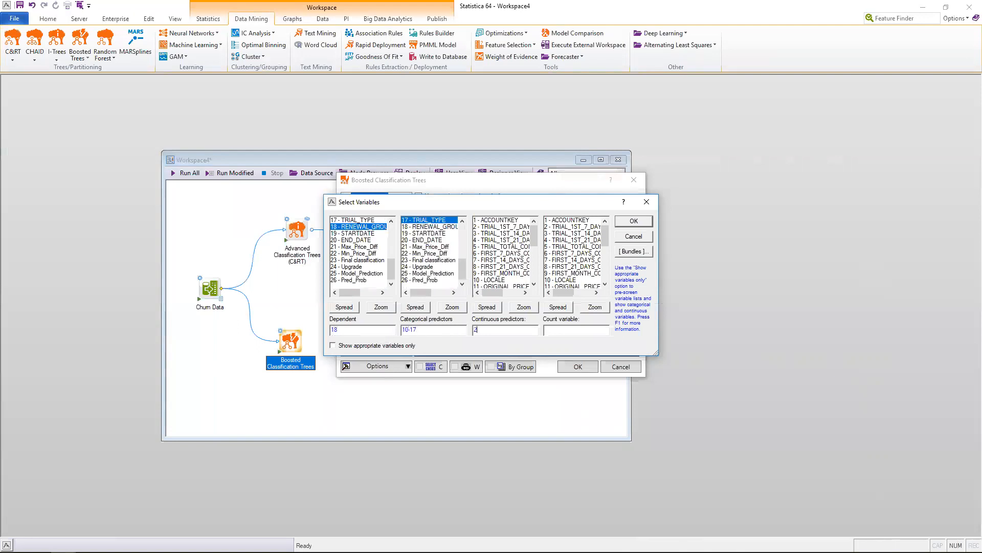
text(-9)
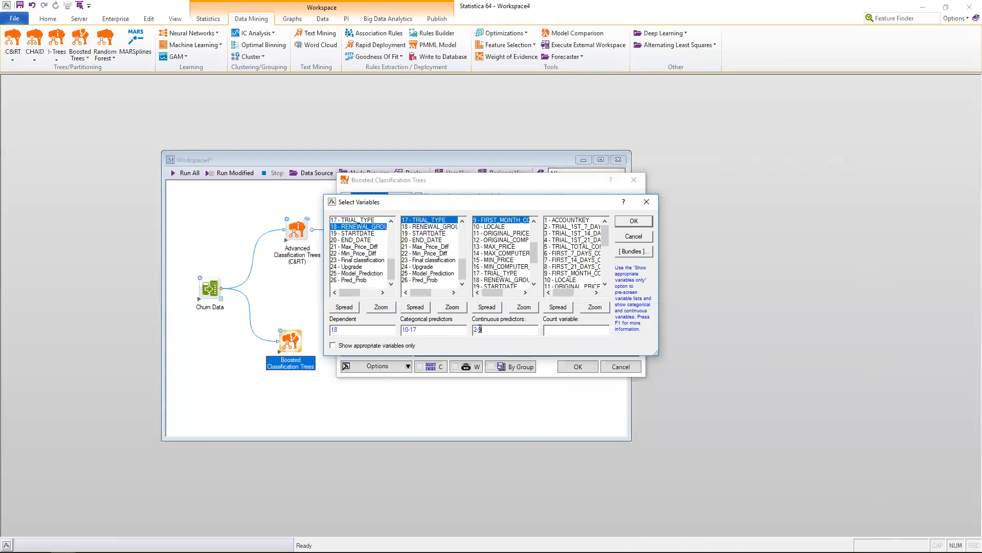
click(634, 222)
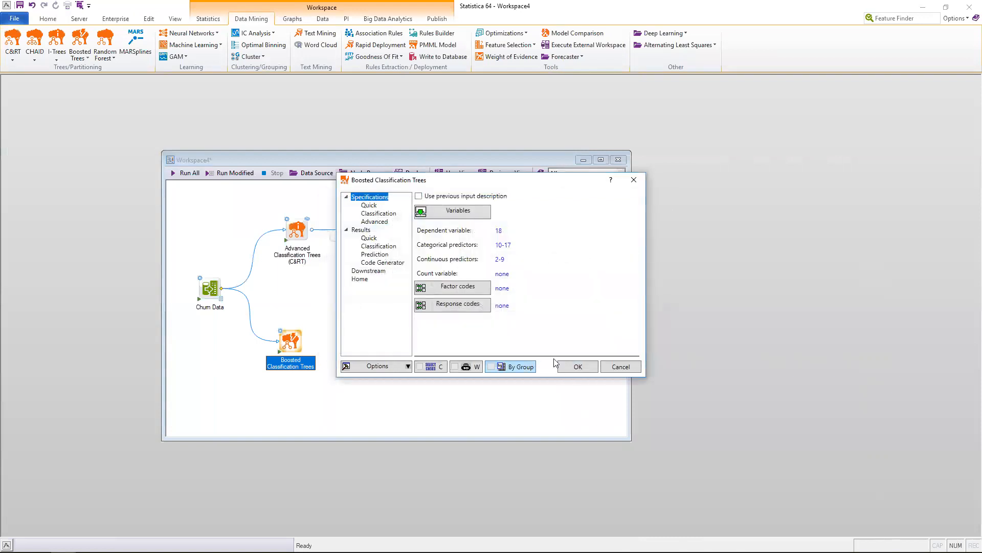
click(574, 368)
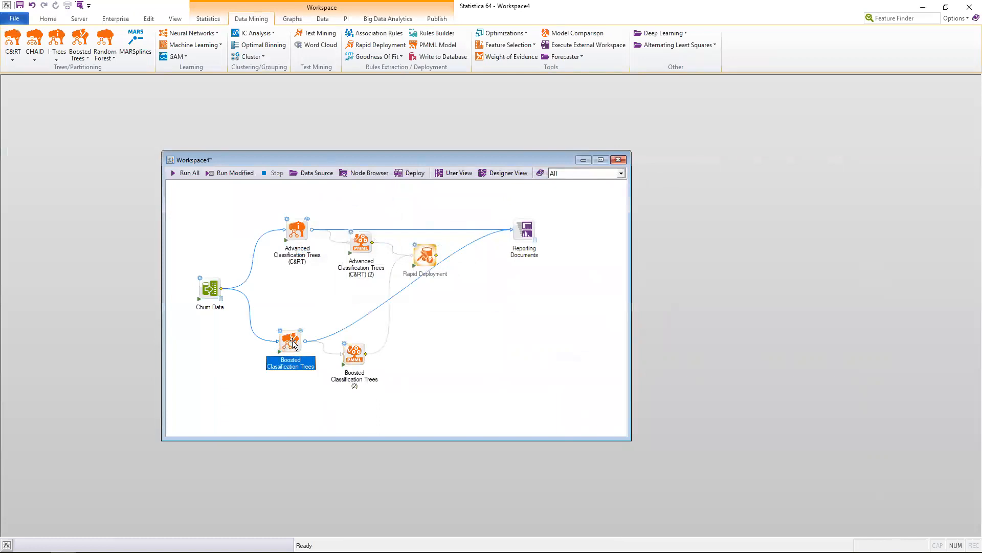
Move Rapid Deployment lower right, then review the boosted trees importance plot and C&RT tree graph
drag(425, 257, 488, 311)
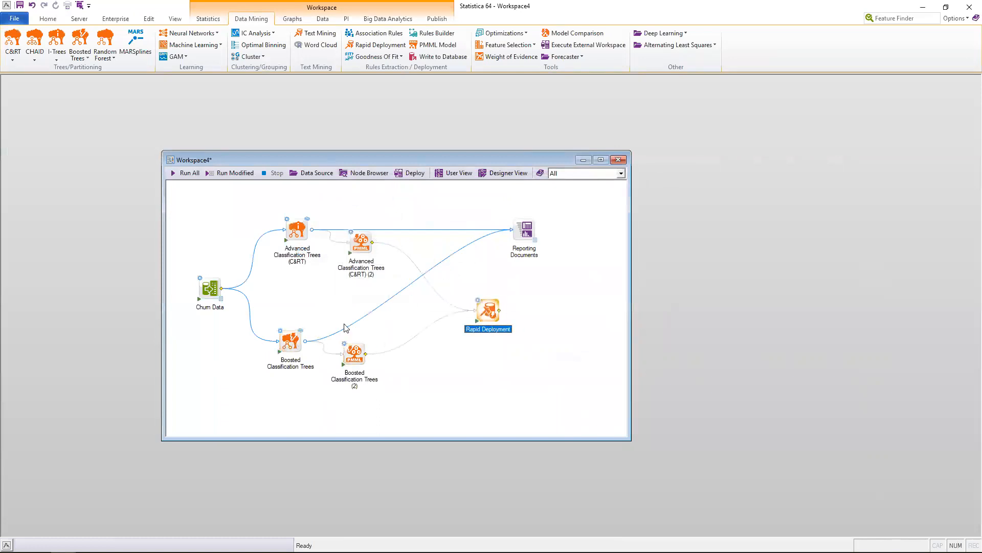
double_click(303, 330)
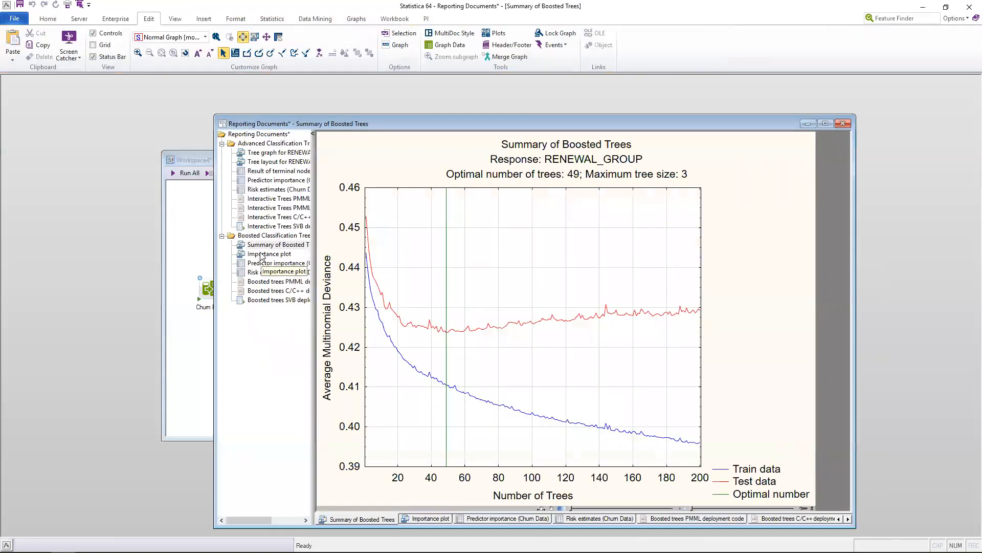
click(268, 254)
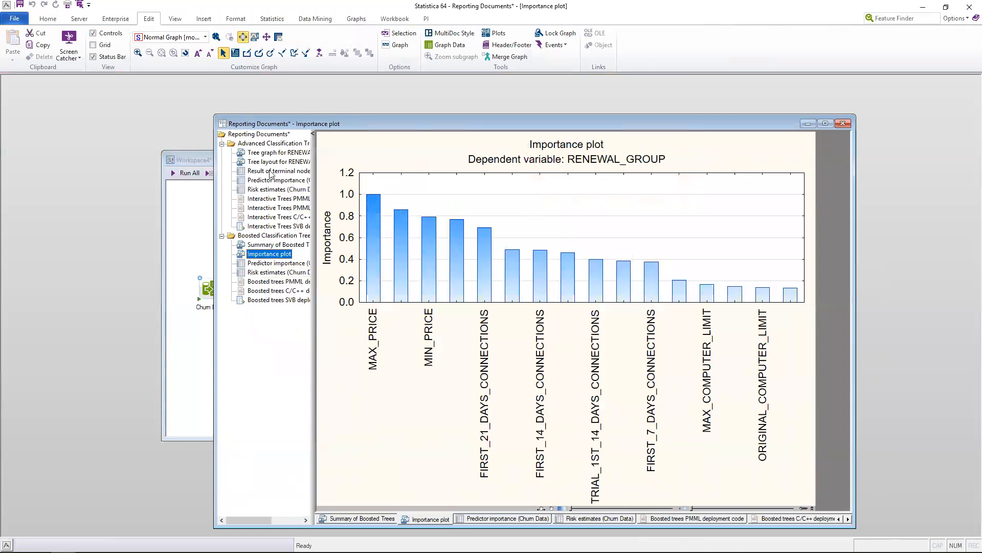
click(277, 152)
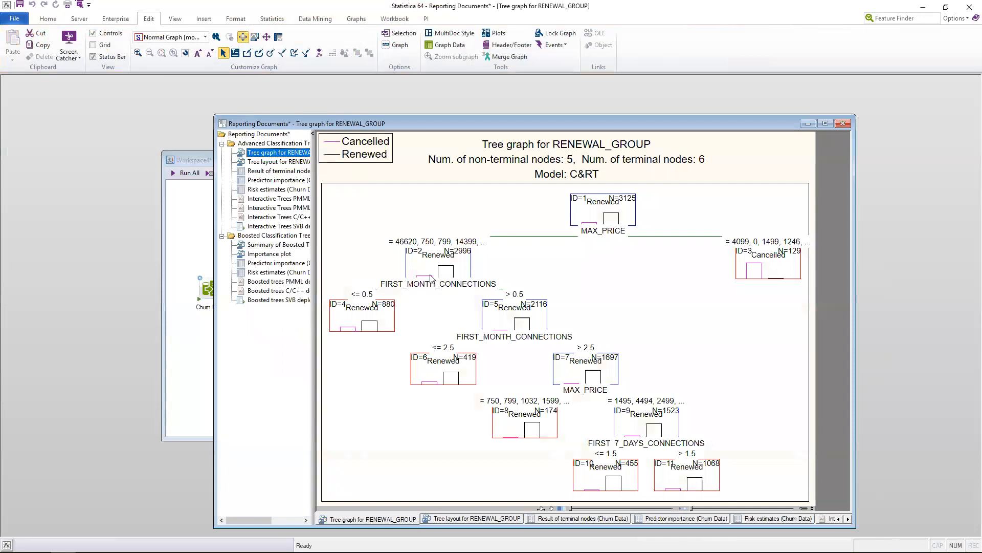
click(843, 123)
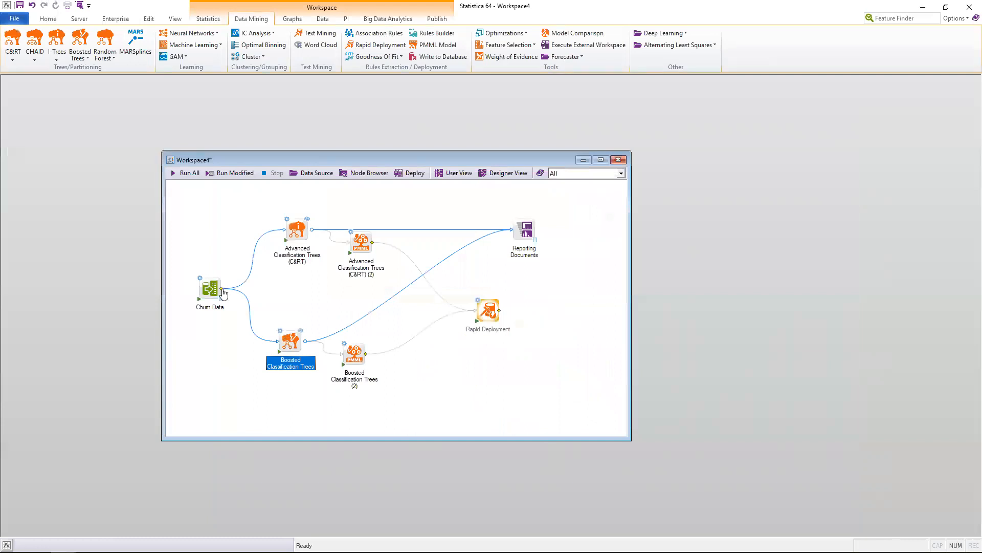
Link Churn Data to Rapid Deployment and set its downstream document to Summary of deployment
drag(224, 293, 485, 313)
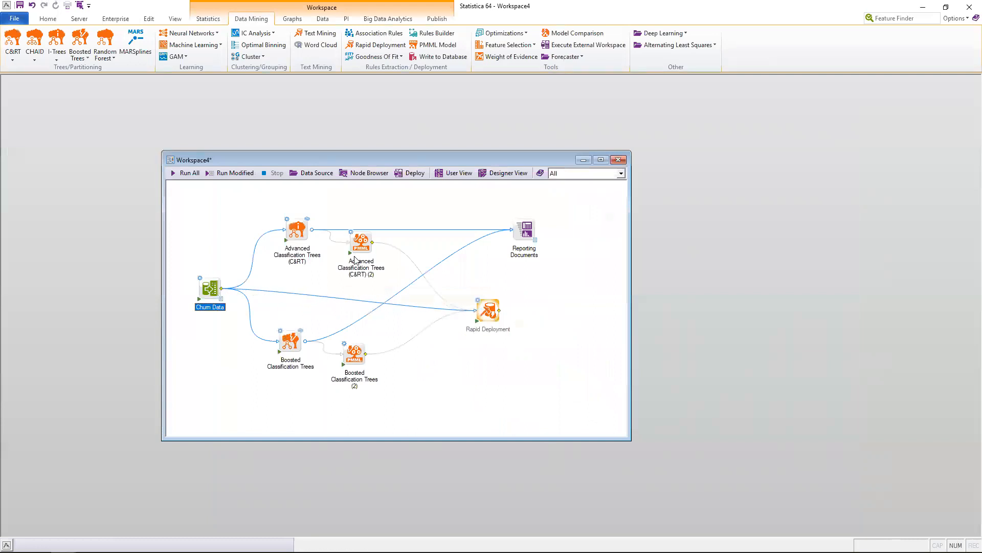
double_click(481, 305)
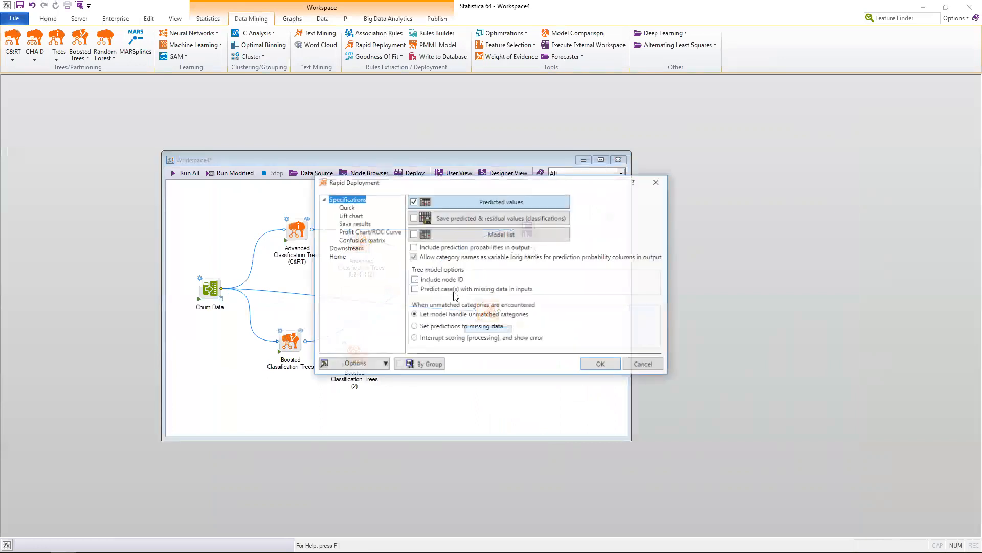
click(345, 247)
click(527, 203)
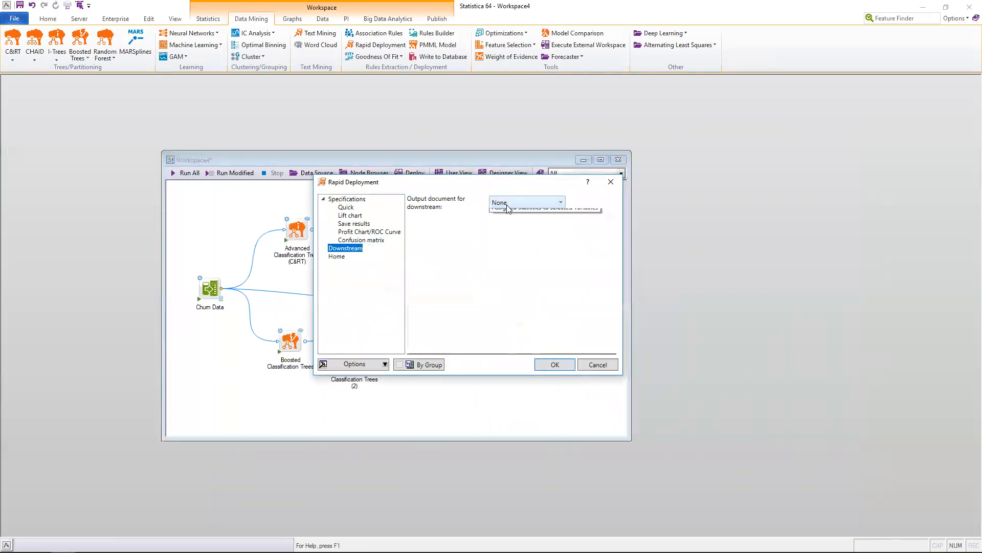
click(516, 227)
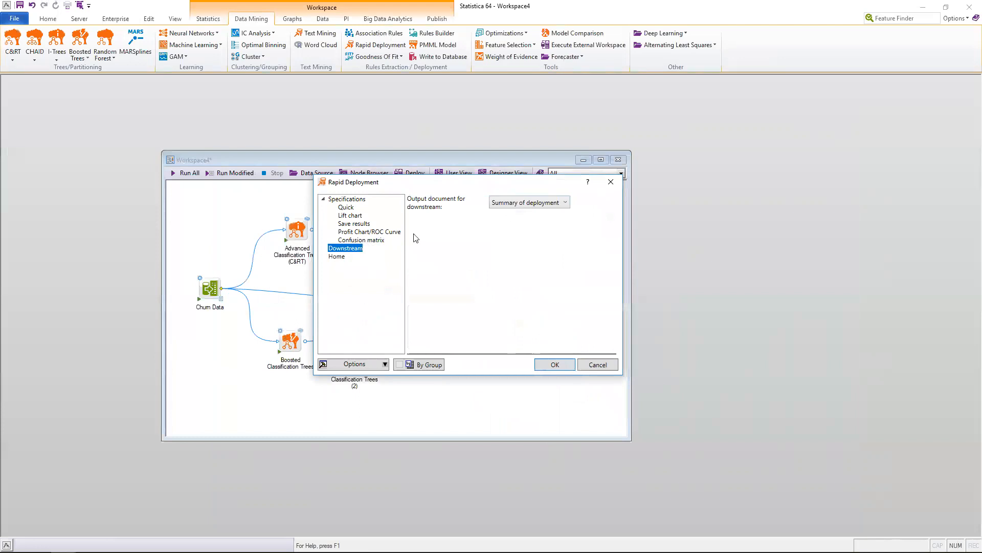
Request the lift value chart and run Rapid Deployment into Reporting Documents
click(352, 217)
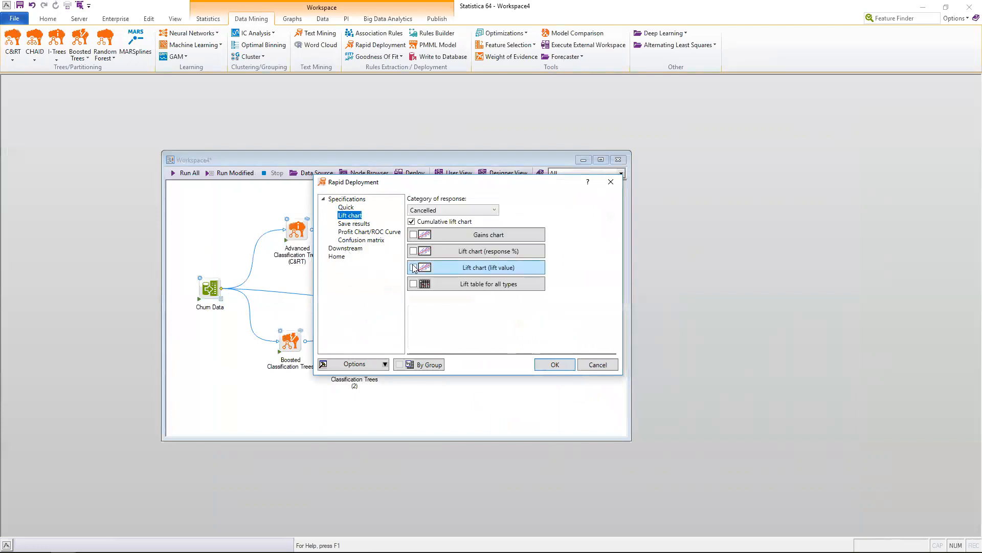
click(414, 268)
click(552, 364)
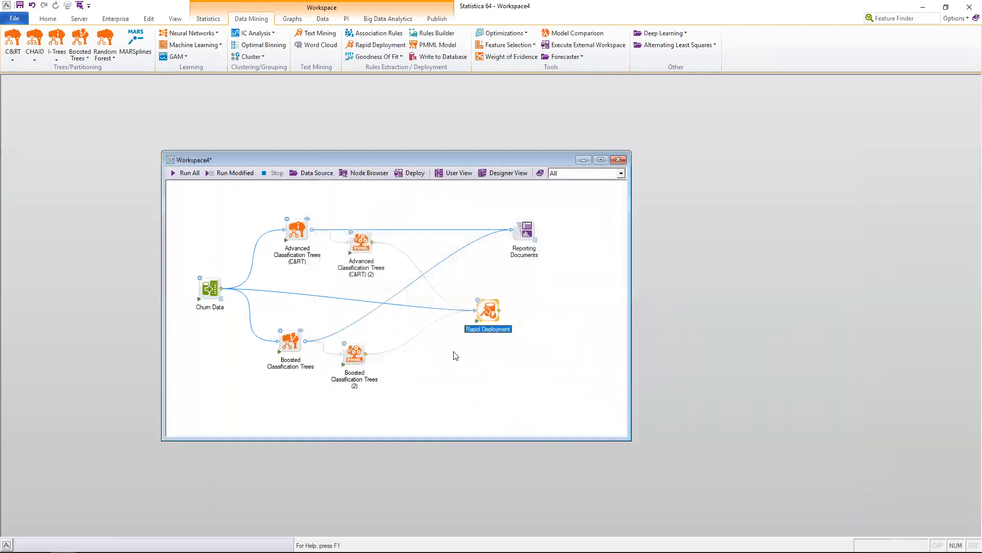
click(475, 321)
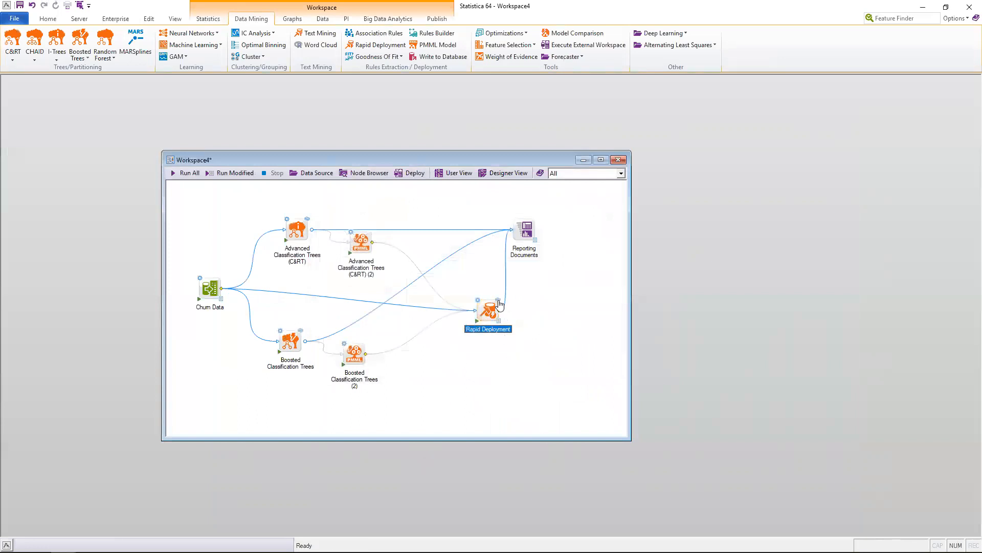
double_click(499, 305)
click(274, 336)
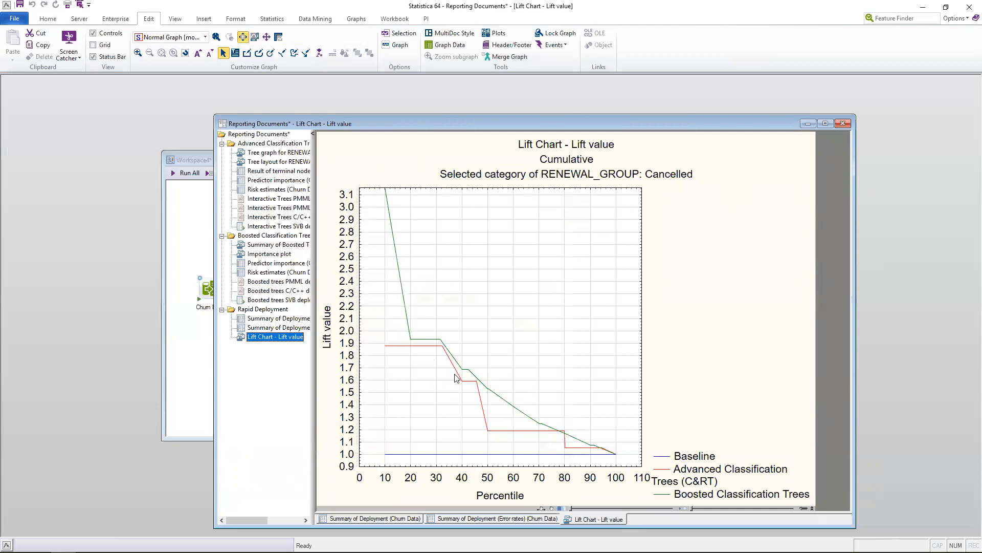
click(842, 124)
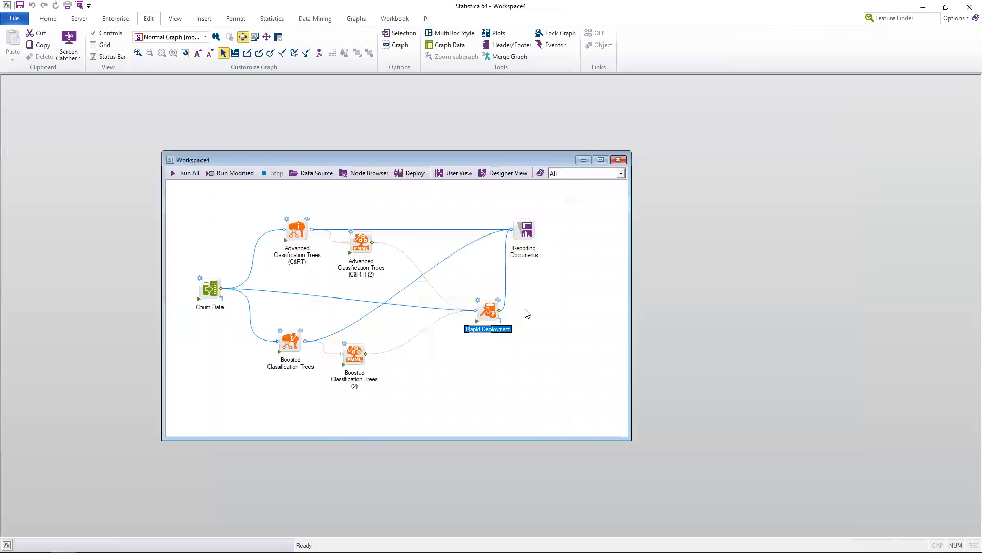
double_click(489, 314)
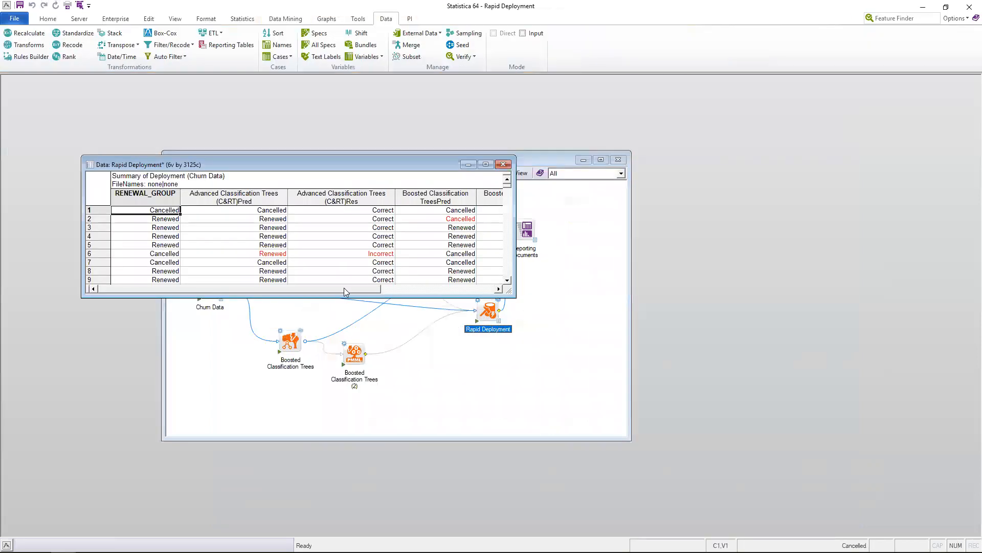
drag(251, 292, 428, 296)
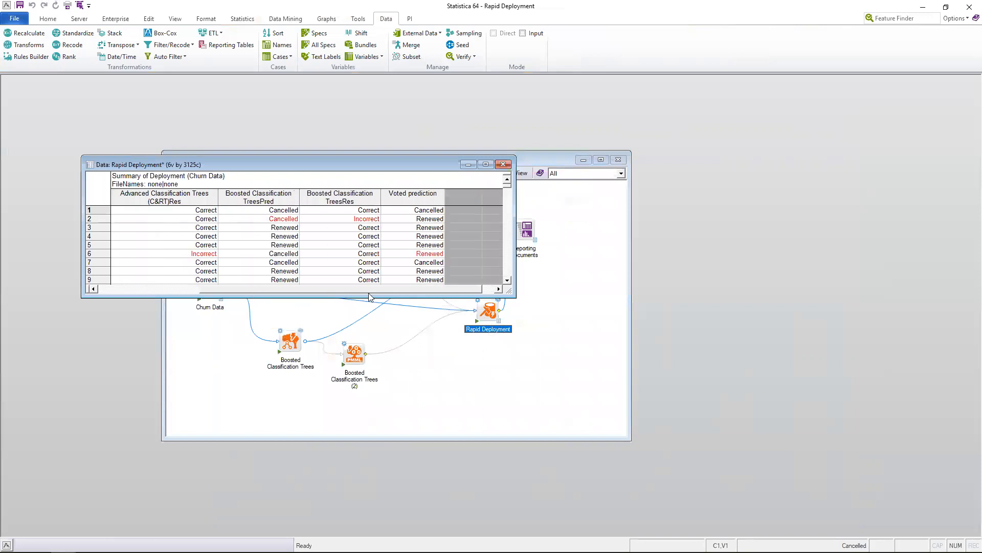
Add a Spotfire Data Export node after Rapid Deployment and place it below it
click(505, 164)
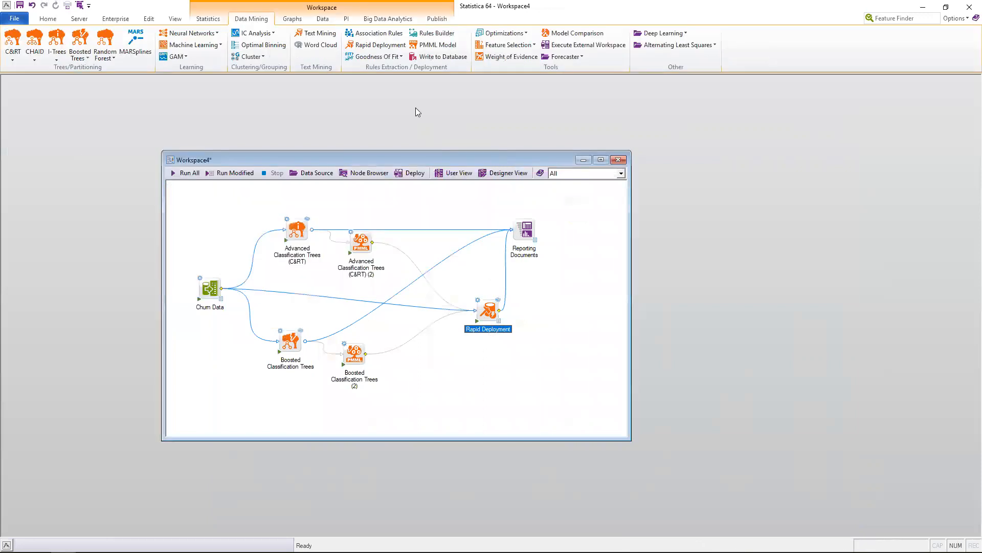
click(322, 18)
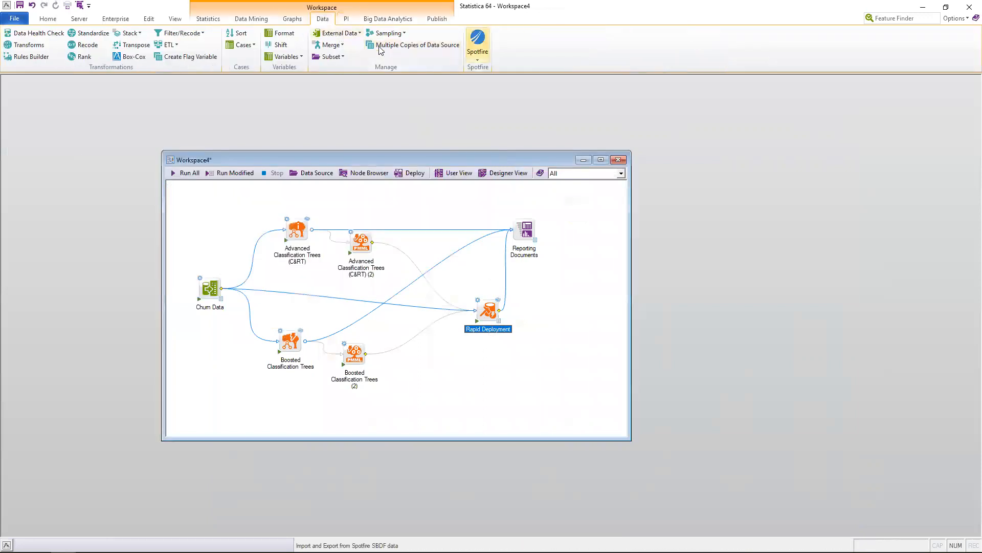
click(477, 46)
click(507, 79)
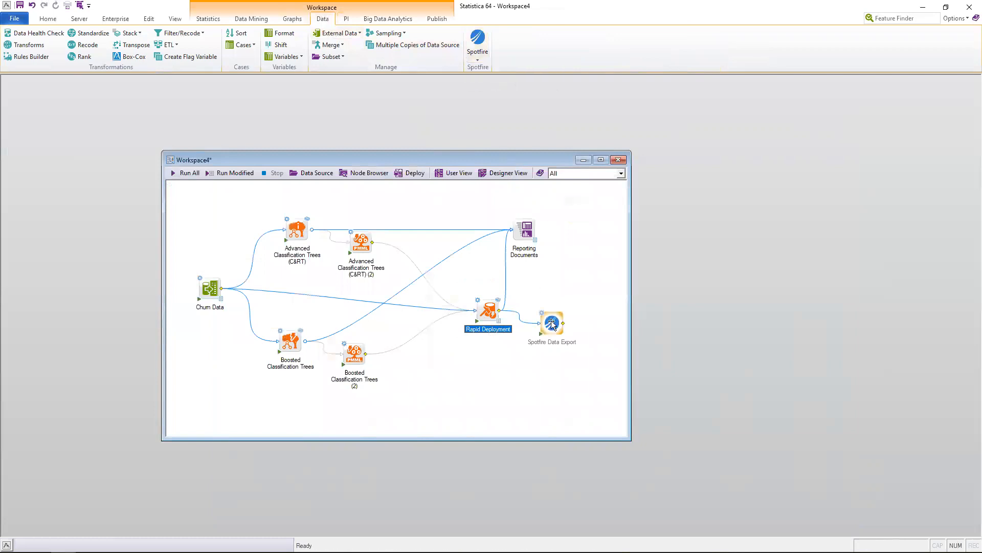
drag(553, 324, 551, 369)
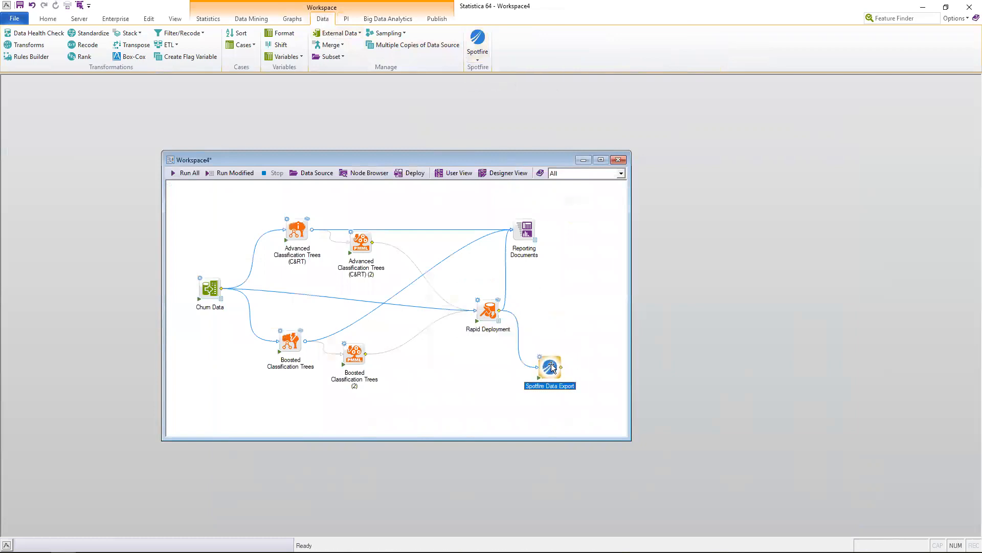